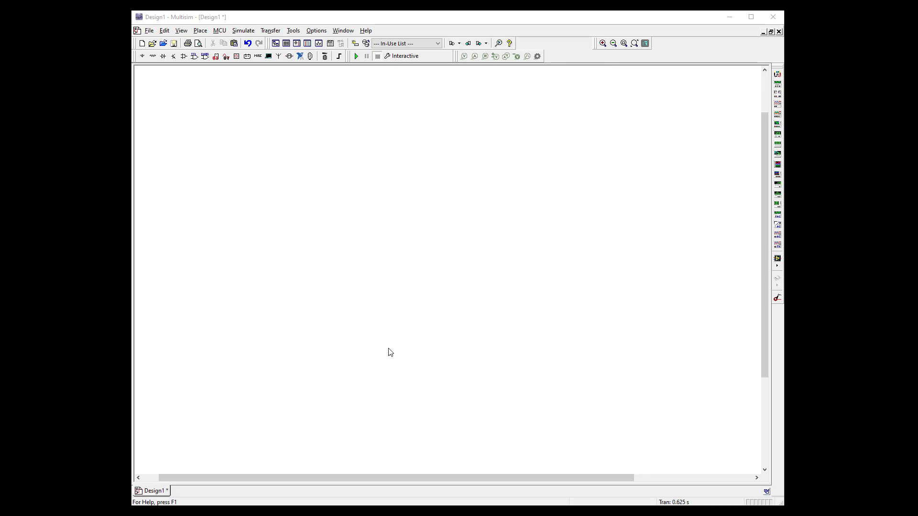
Place a GROUND symbol from POWER_SOURCES on the schematic
left_click(142, 56)
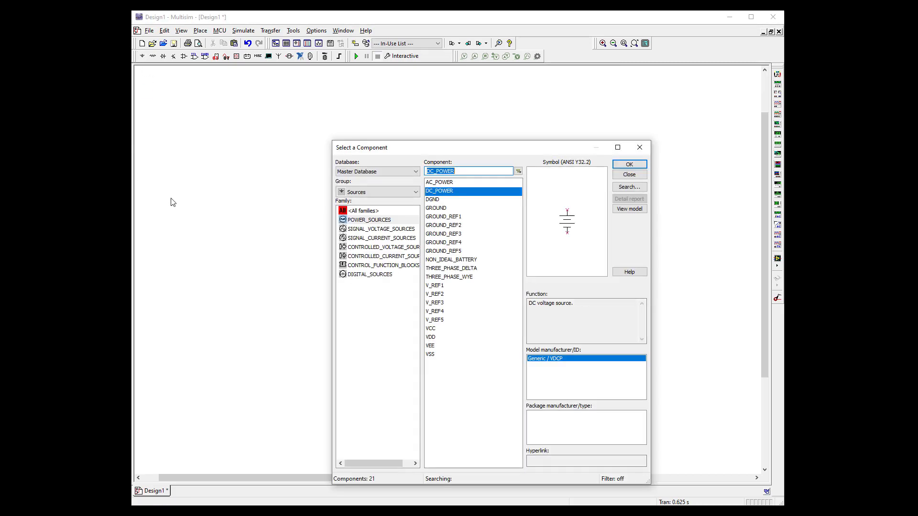
left_click(442, 208)
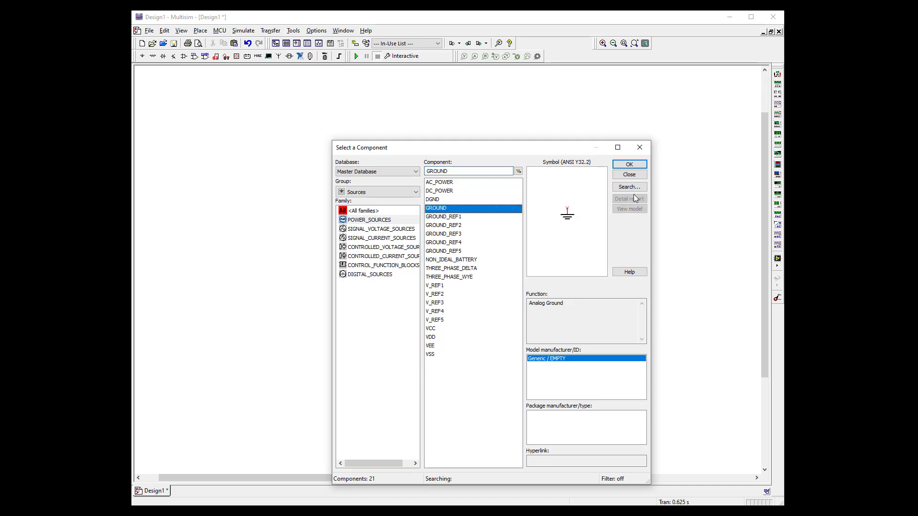
left_click(638, 167)
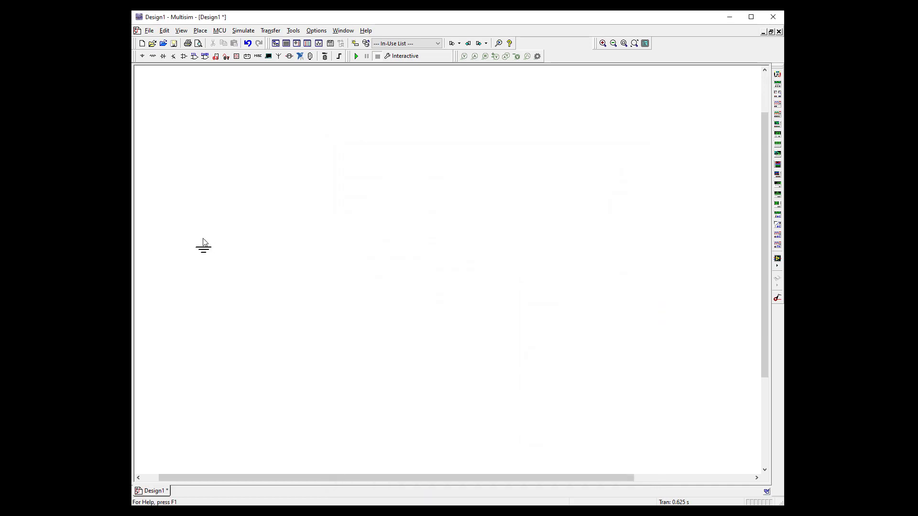
left_click(200, 243)
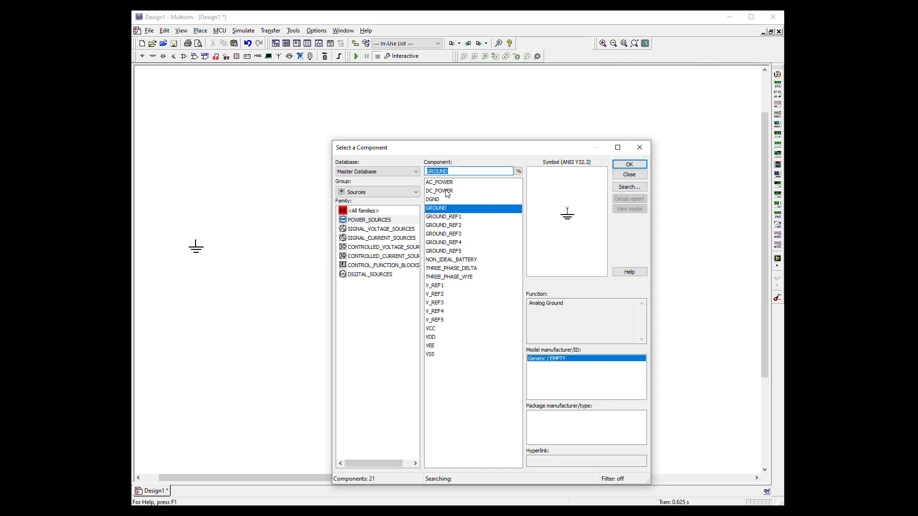
Place the 12 V DC_POWER source V1 just above the ground symbol
left_click(439, 191)
left_click(630, 164)
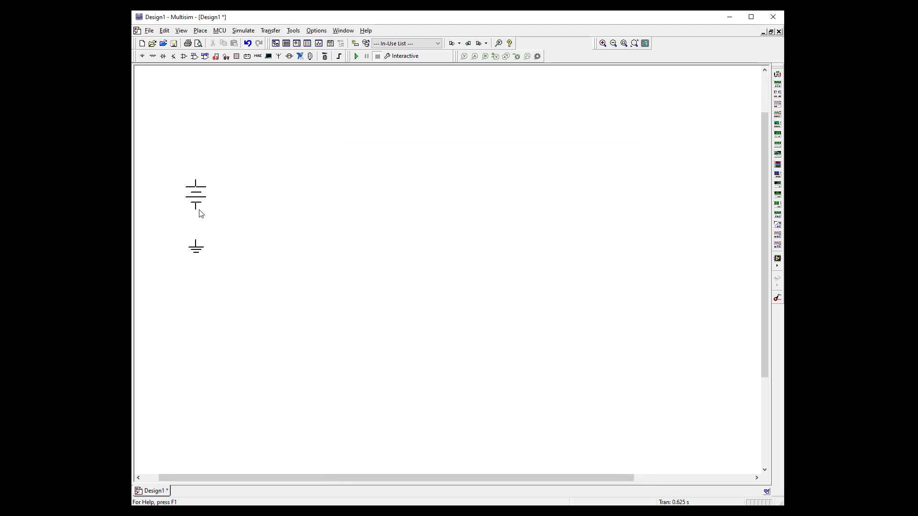
left_click(200, 214)
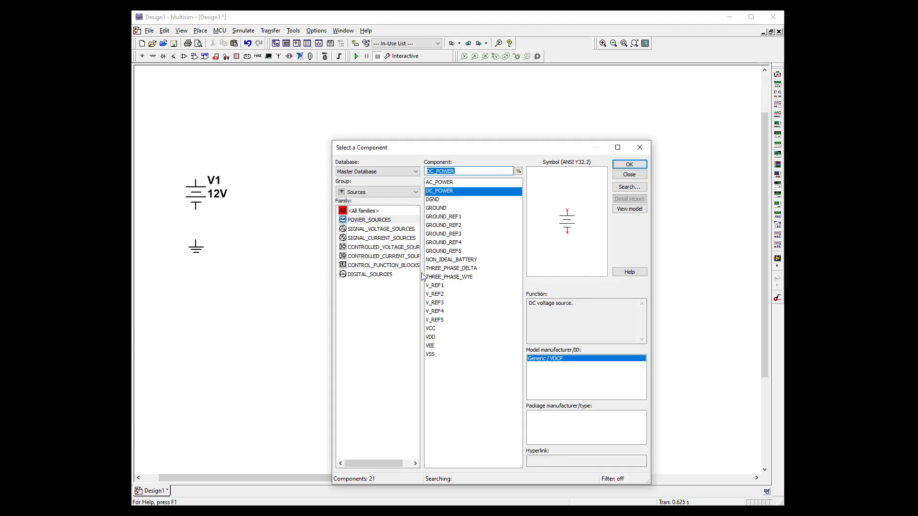
From the Basic group, place three 1kΩ resistors R1, R2 and R3 side by side above V1
left_click(357, 192)
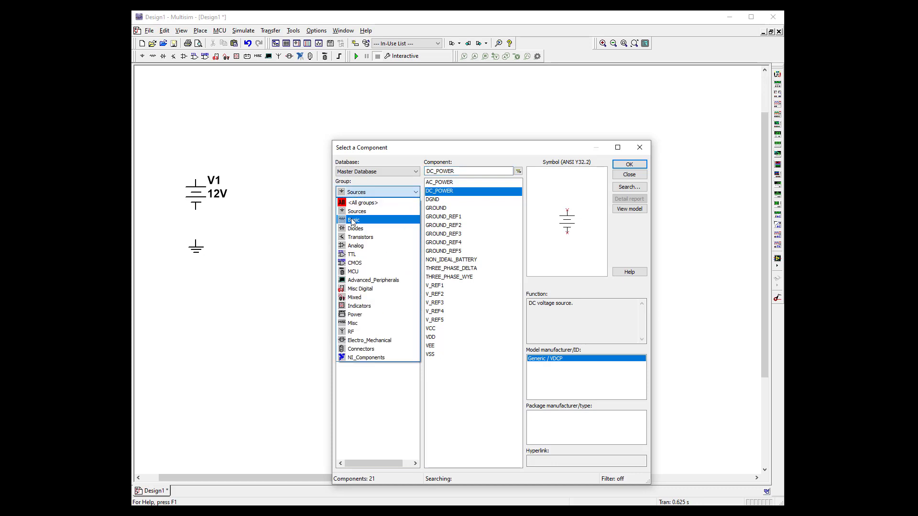
left_click(353, 219)
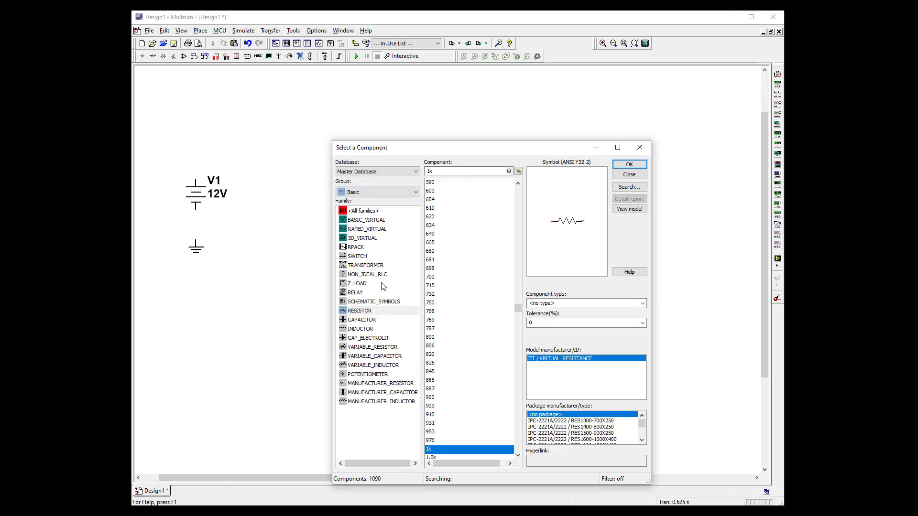
left_click(629, 164)
left_click(241, 144)
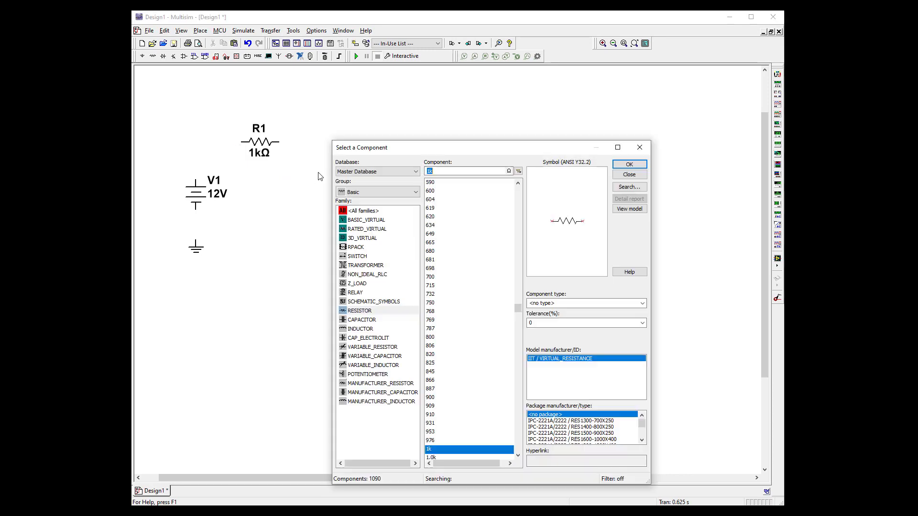
left_click(629, 164)
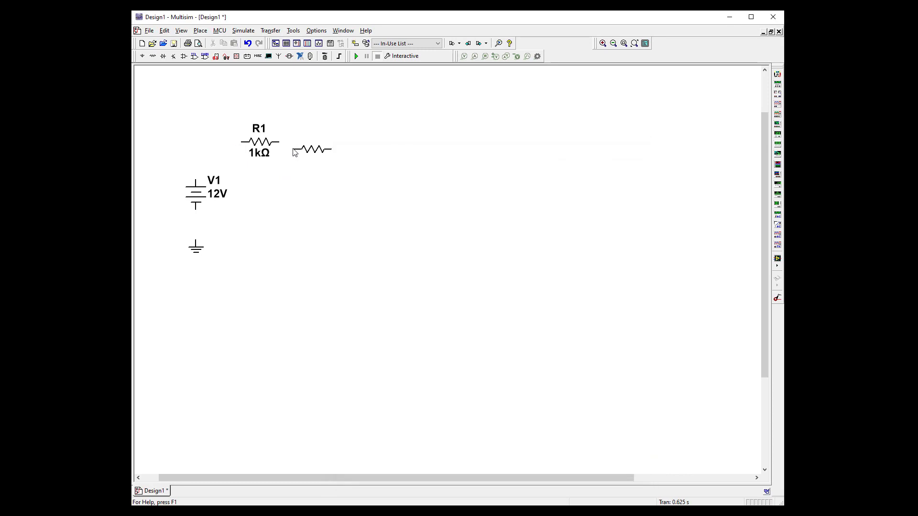
left_click(314, 148)
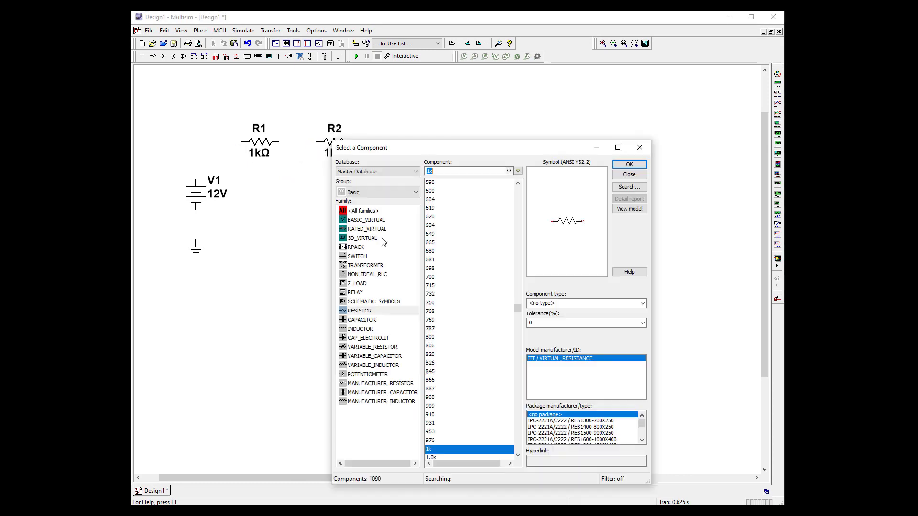
left_click(629, 164)
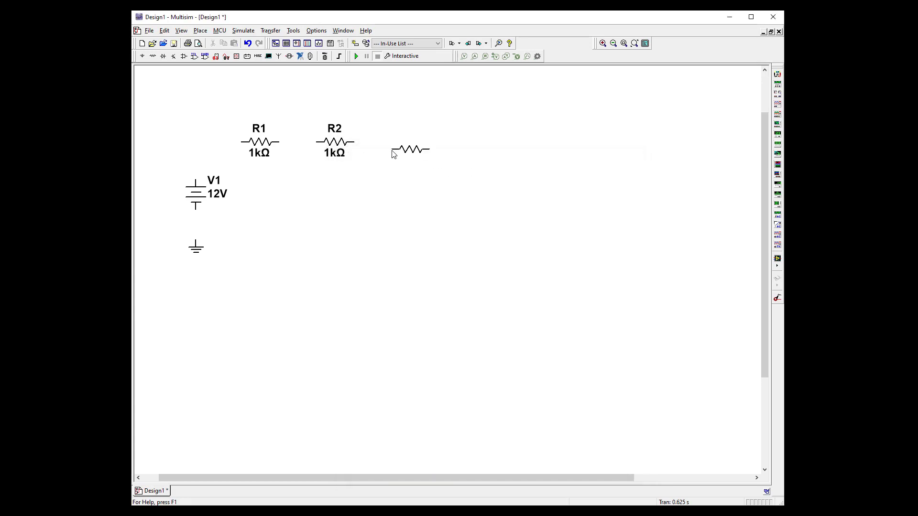
left_click(386, 142)
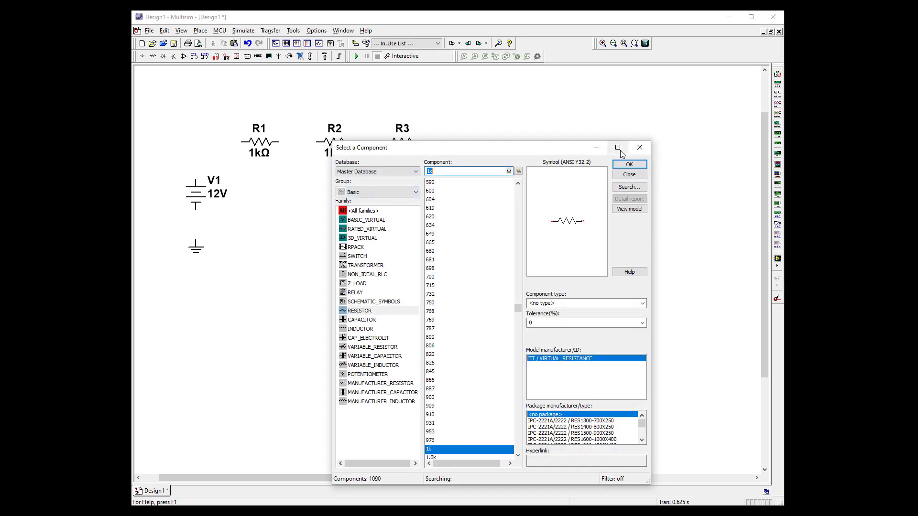
left_click(640, 149)
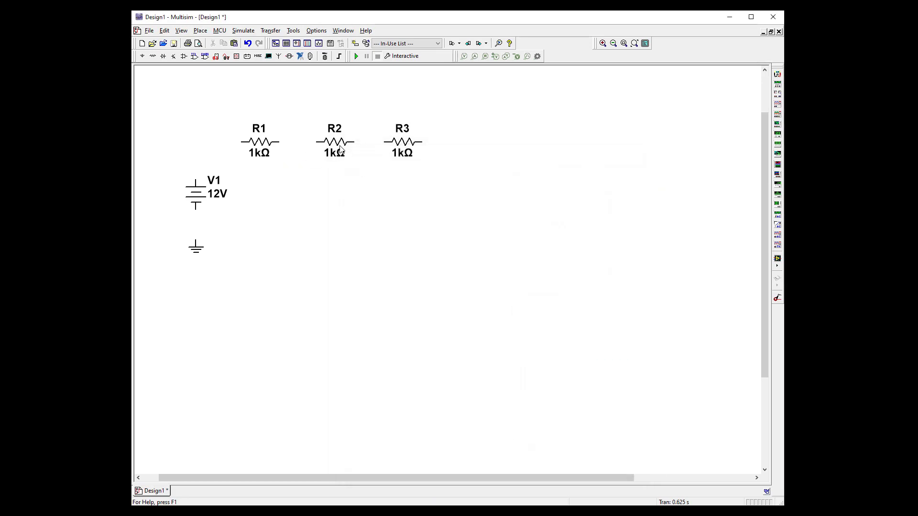
Set resistor R2's resistance to 2k
left_click(338, 145)
double_click(338, 145)
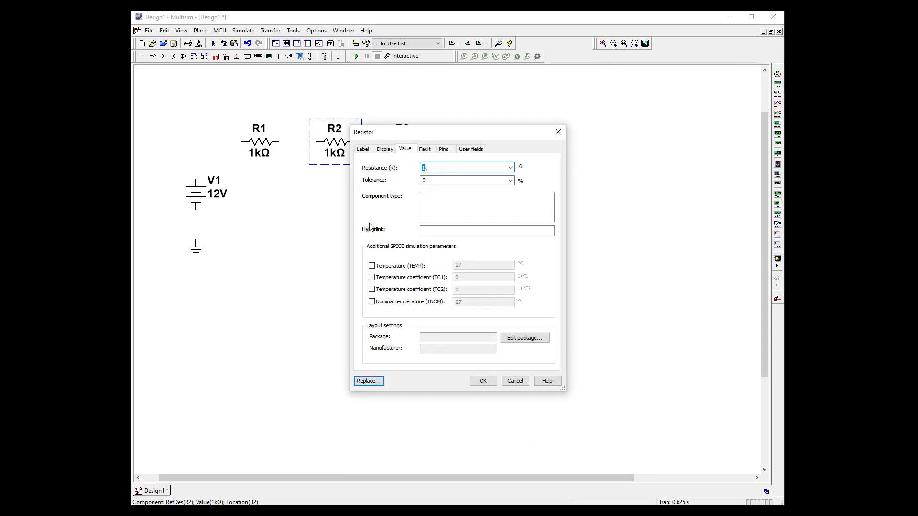
type("2k")
left_click(483, 381)
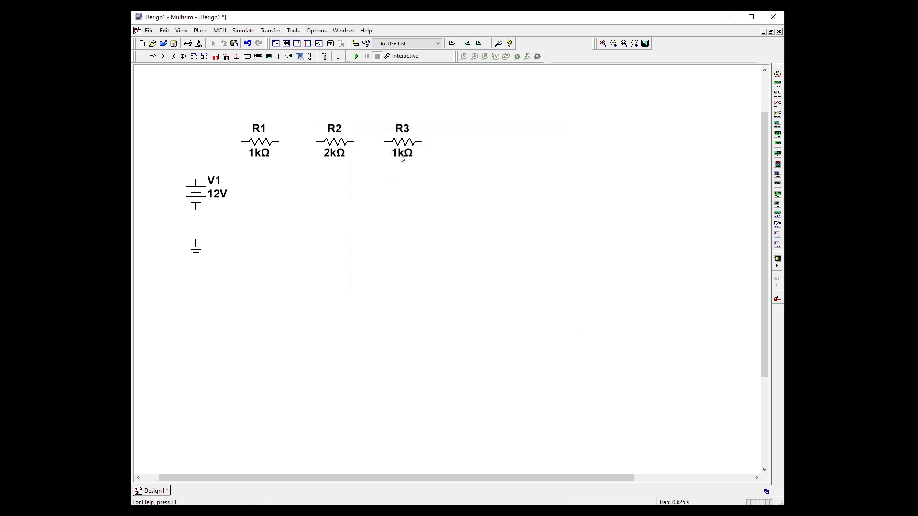
Set resistor R3's resistance to 4k
left_click(407, 147)
double_click(407, 148)
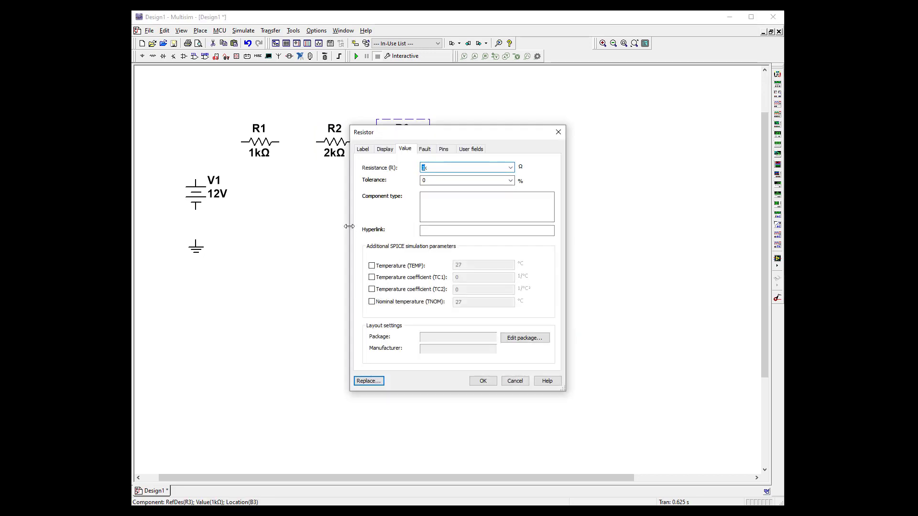
type("4k")
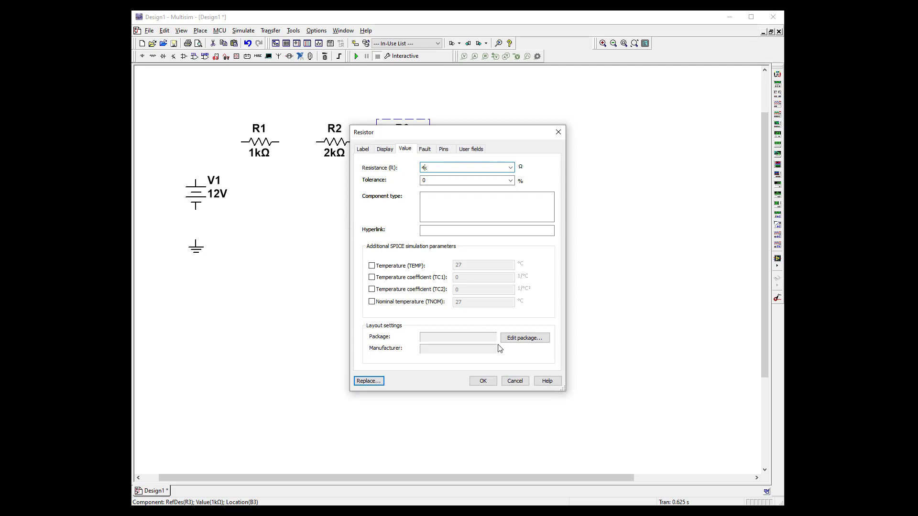
left_click(484, 386)
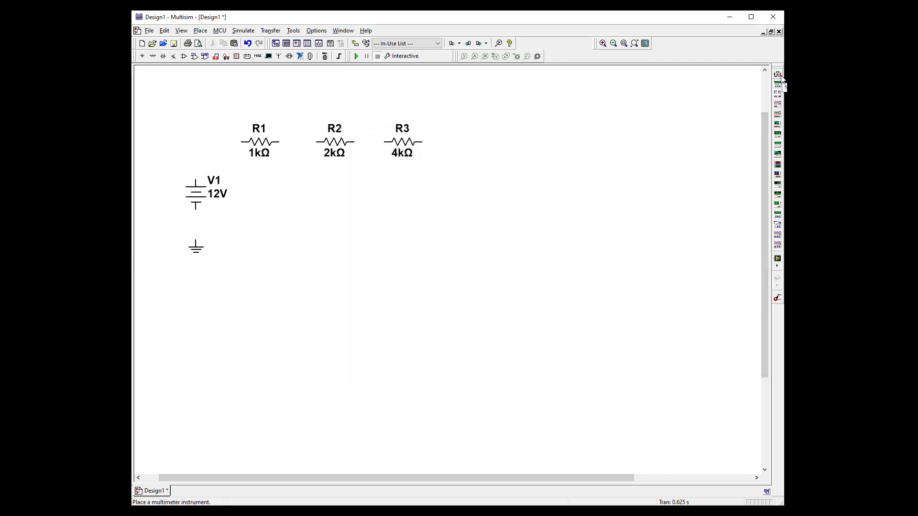
Place multimeter XMM1 above R1 and wire its + and − leads to R1's ends
left_click(778, 74)
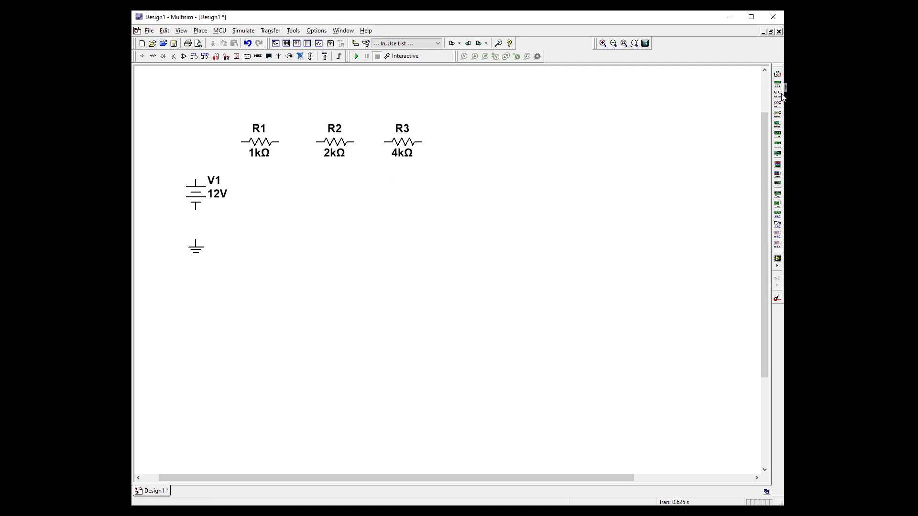
left_click(253, 114)
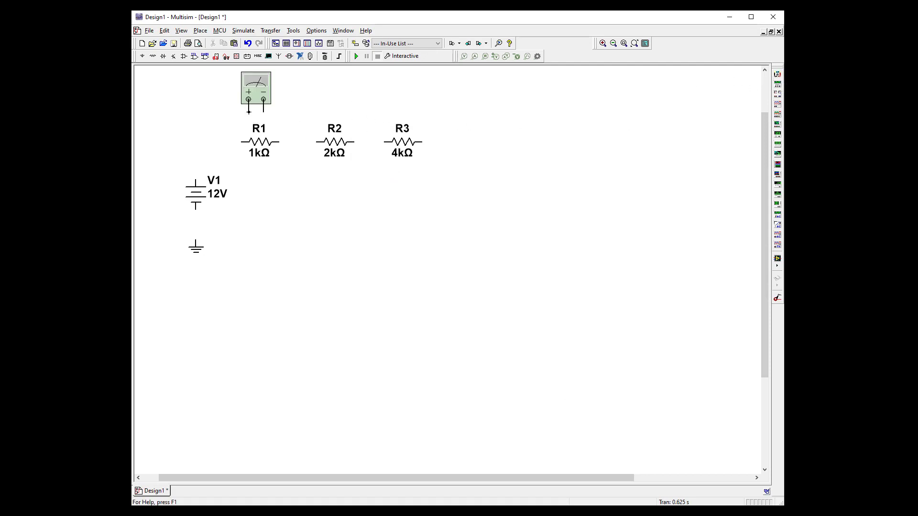
left_click(248, 111)
left_click(241, 142)
left_click(280, 141)
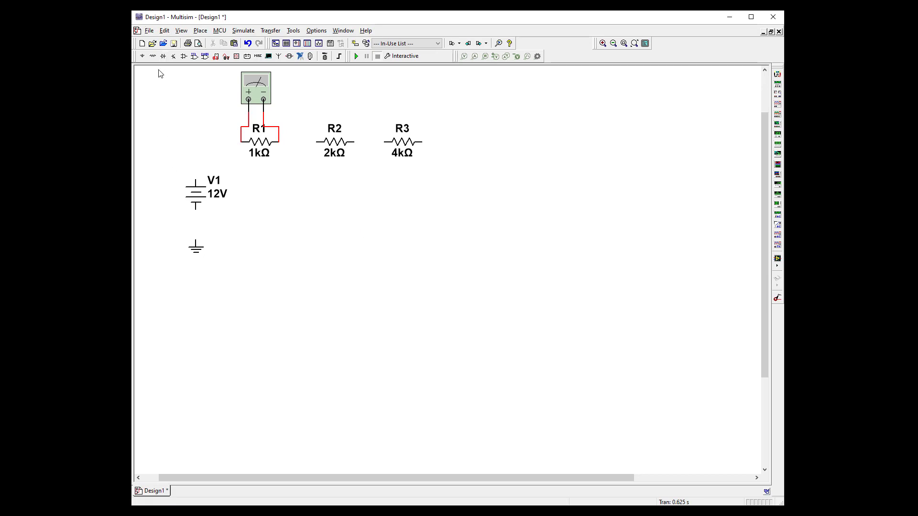
Shift the whole circuit down-right and open XMM1's readout panel above R3
left_click_drag(158, 67, 464, 271)
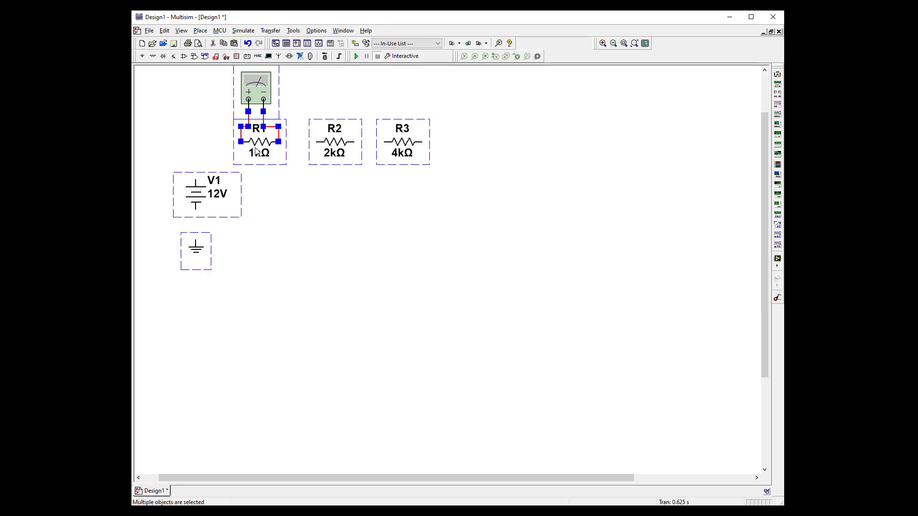
left_click_drag(262, 149, 337, 248)
left_click(591, 163)
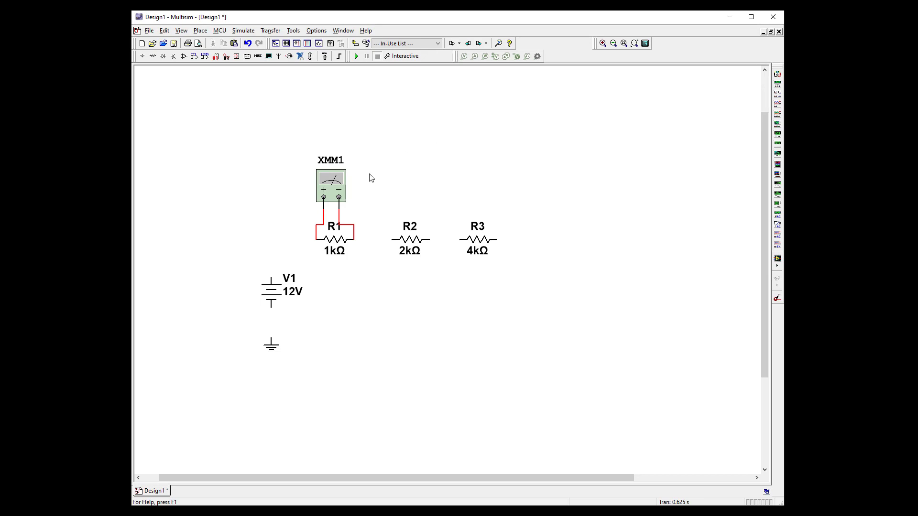
double_click(329, 185)
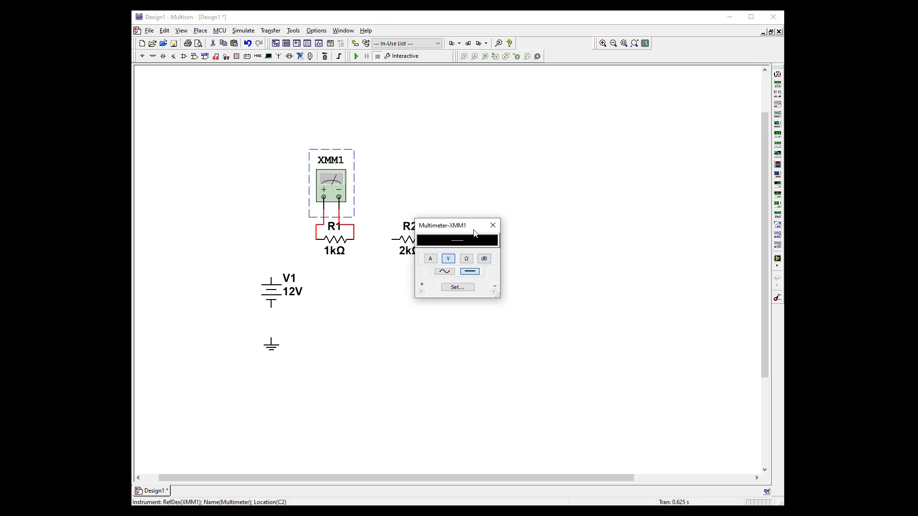
left_click_drag(489, 225, 542, 150)
Simulate with the meter in ohms mode, reading 1 kOhm across R1, then move the panel up-right
left_click(357, 56)
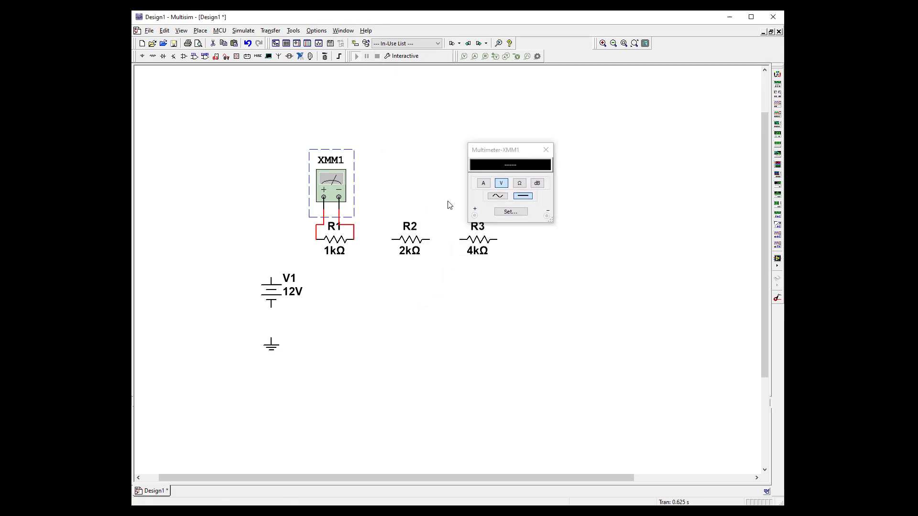
left_click(519, 183)
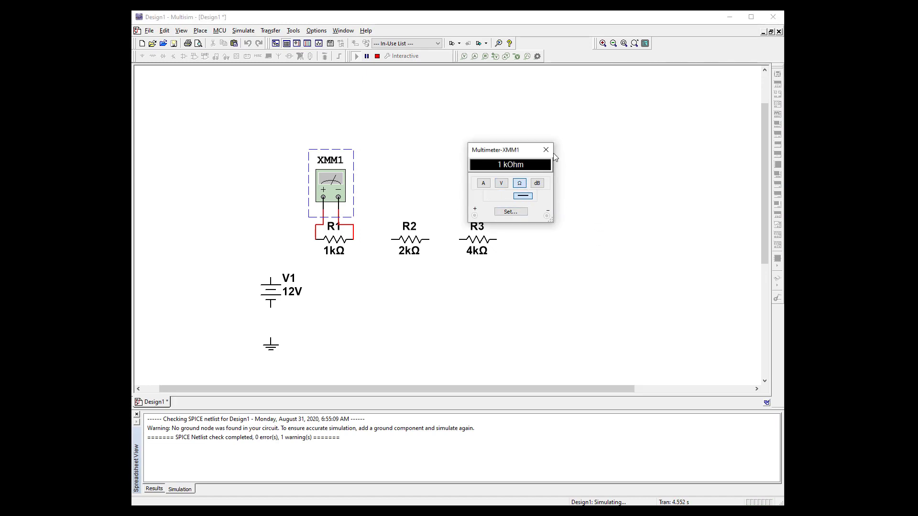
left_click(377, 56)
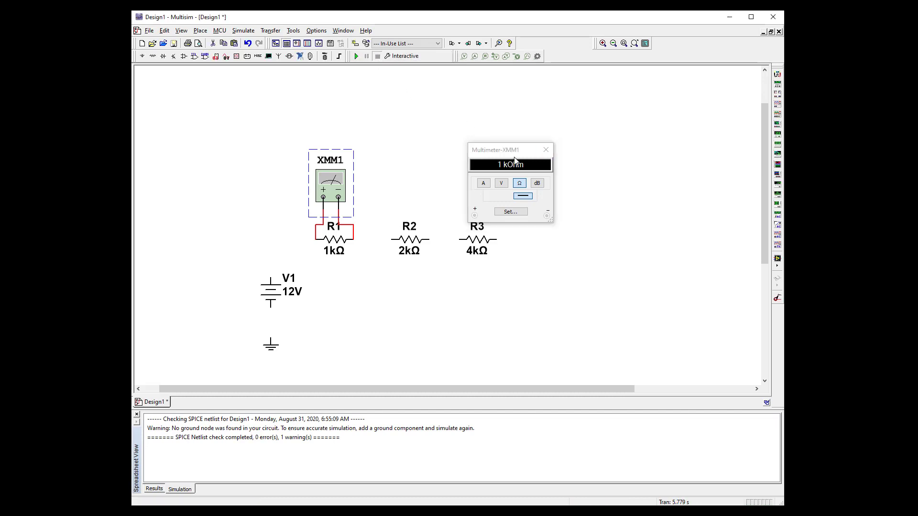
left_click_drag(526, 150, 640, 109)
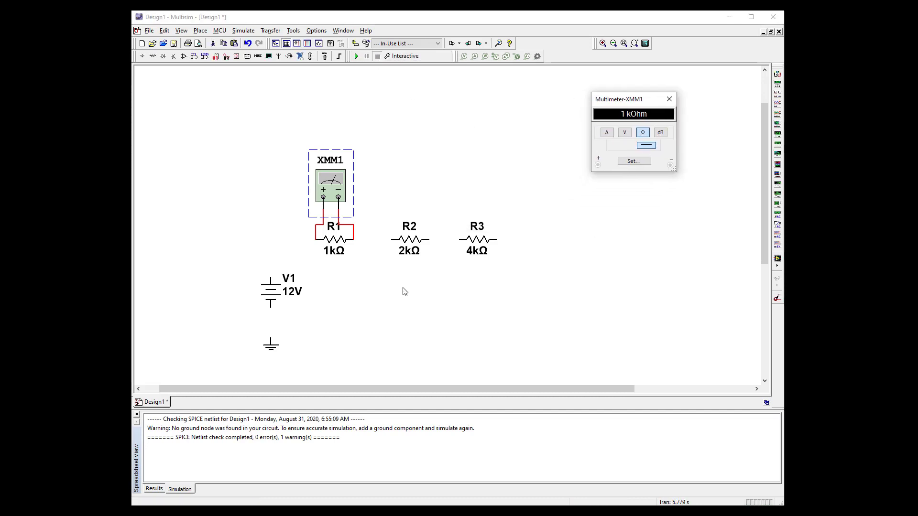
Rewire XMM1's leads to R2's terminals and move the multimeter above R2
left_click(354, 236)
left_click(430, 240)
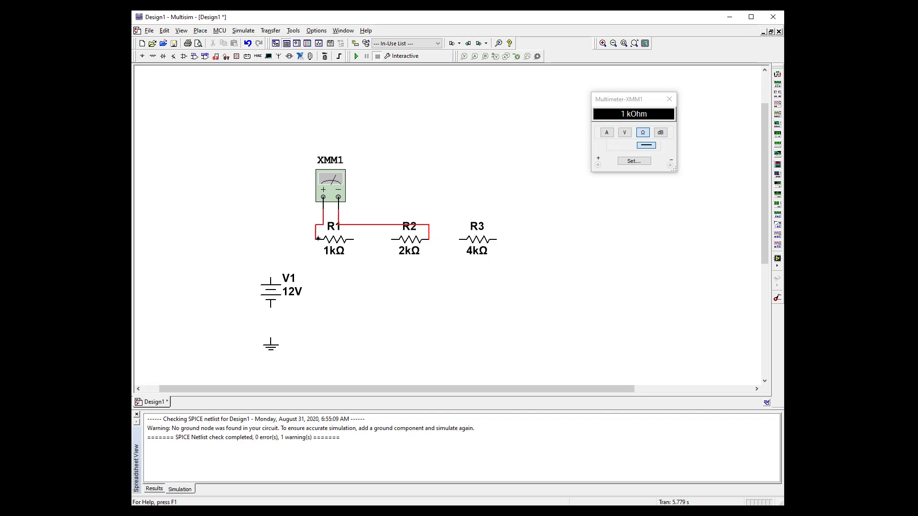
left_click(323, 218)
left_click(390, 239)
left_click_drag(346, 191, 422, 169)
left_click(421, 276)
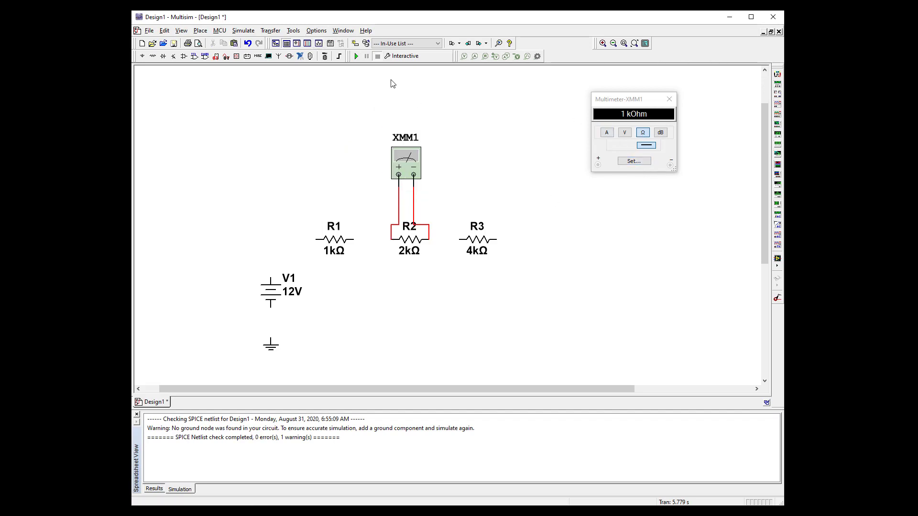
Run the simulation to read 2 kOhm across R2, then select both meter lead wires
left_click(356, 57)
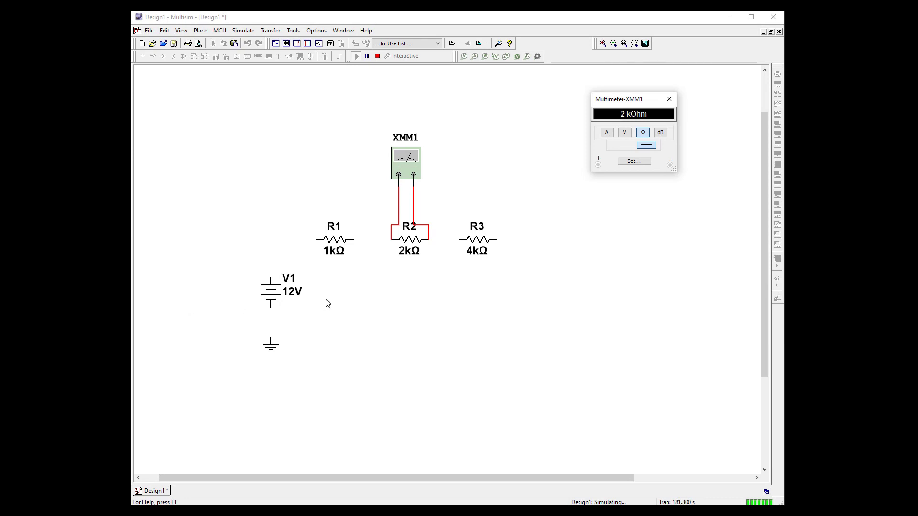
left_click(400, 202)
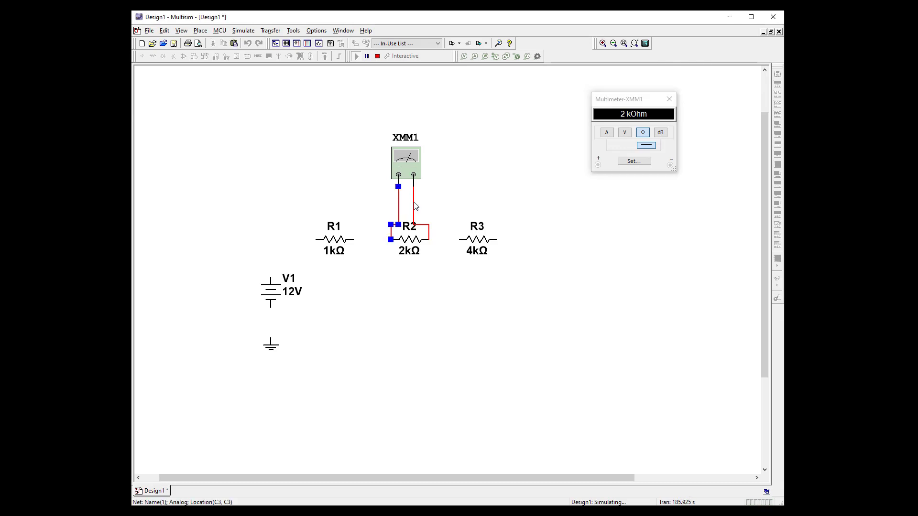
left_click(414, 205)
Stop the simulation and delete both of the meter's wires to R2
left_click(377, 57)
left_click(398, 197)
key("Delete")
left_click(414, 201)
key("Delete")
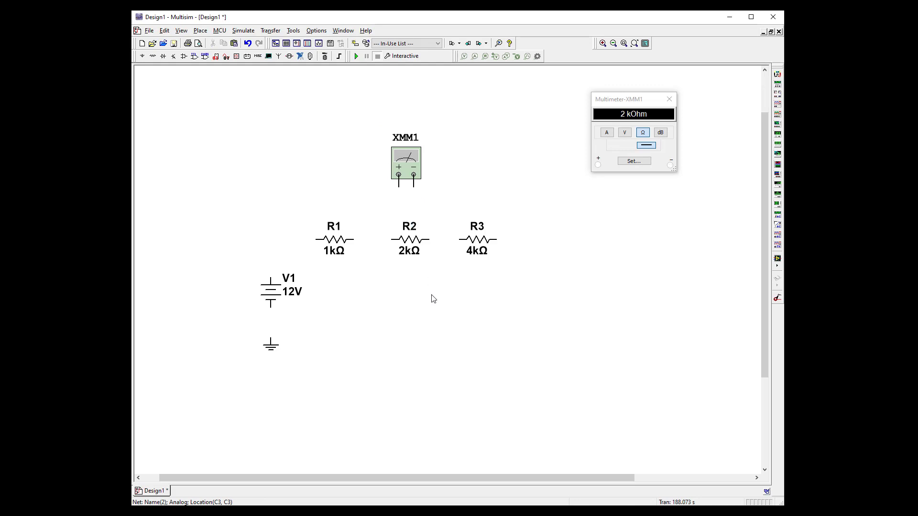
Slide R2 and R3 left so they sit in line beside R1
left_click(419, 241)
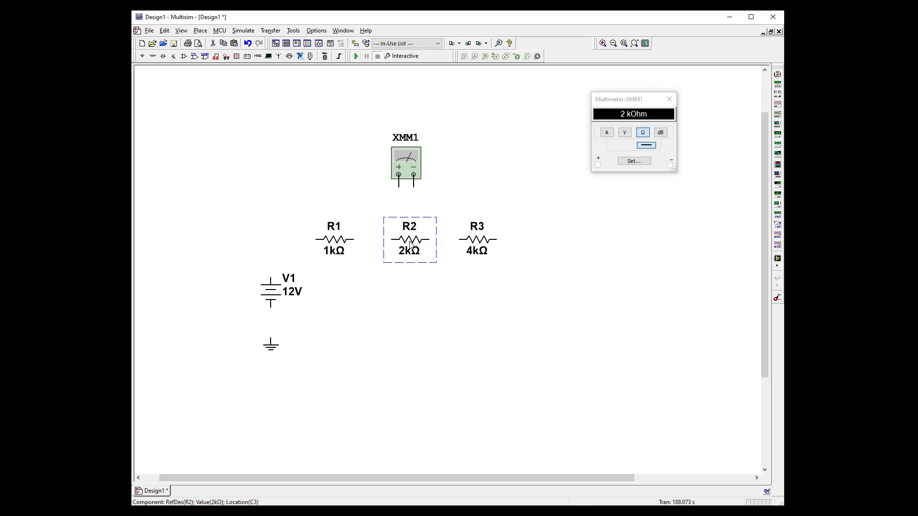
mouse_move(411, 241)
left_mouse_down()
mouse_move(369, 242)
mouse_move(393, 241)
left_mouse_up()
left_click(493, 267)
left_click_drag(477, 242, 458, 244)
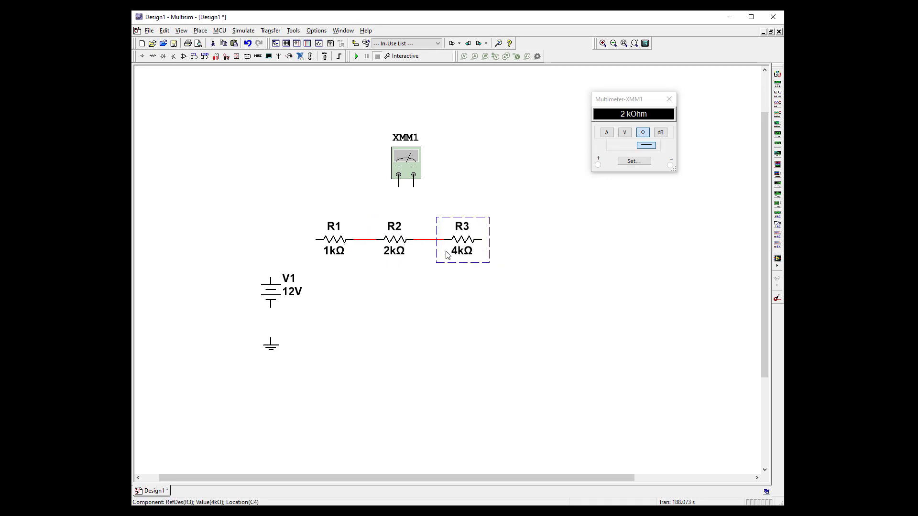
Wire R1 to V1's positive terminal, ground to V1's negative, and R3 back to the ground node
left_click(314, 239)
left_click(271, 277)
left_click(270, 348)
left_click(271, 336)
left_click(271, 307)
key("Up")
key("Up")
key("Up")
key("Up")
key("Up")
key("Up")
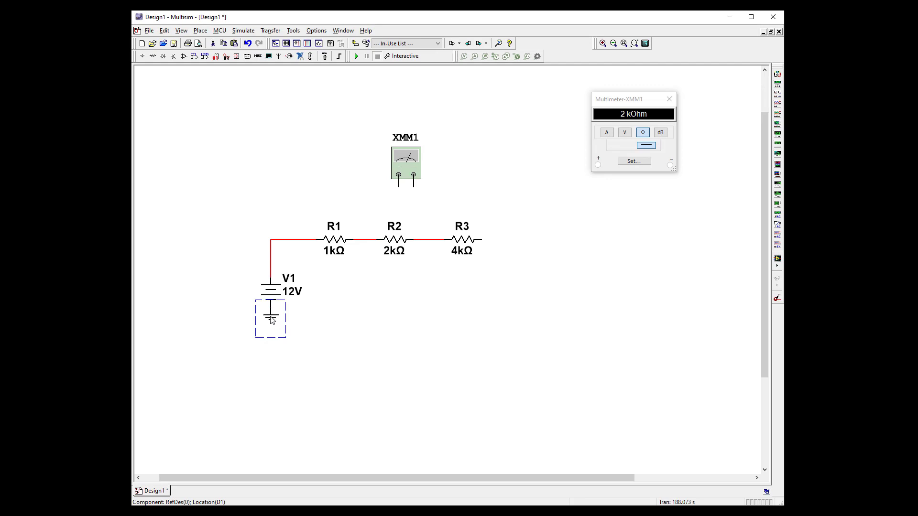
key("ctrl+z")
left_click(433, 396)
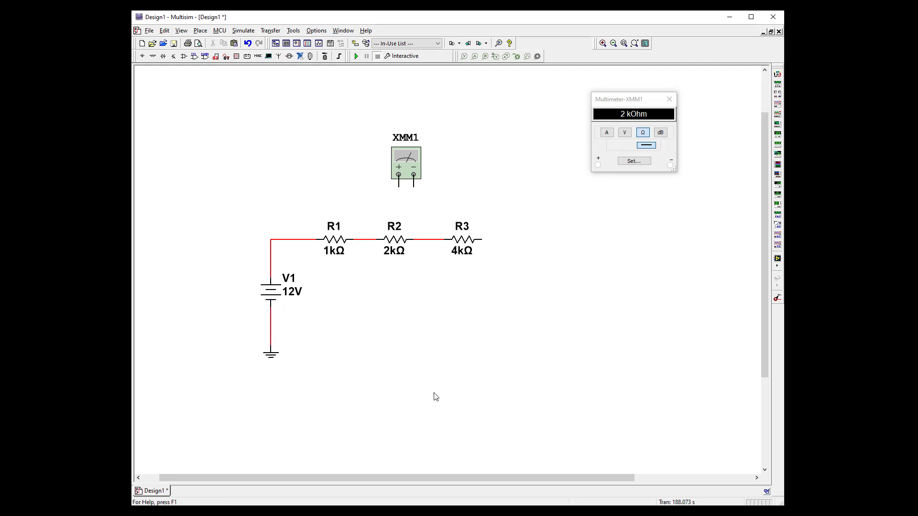
left_click(483, 240)
left_click(271, 314)
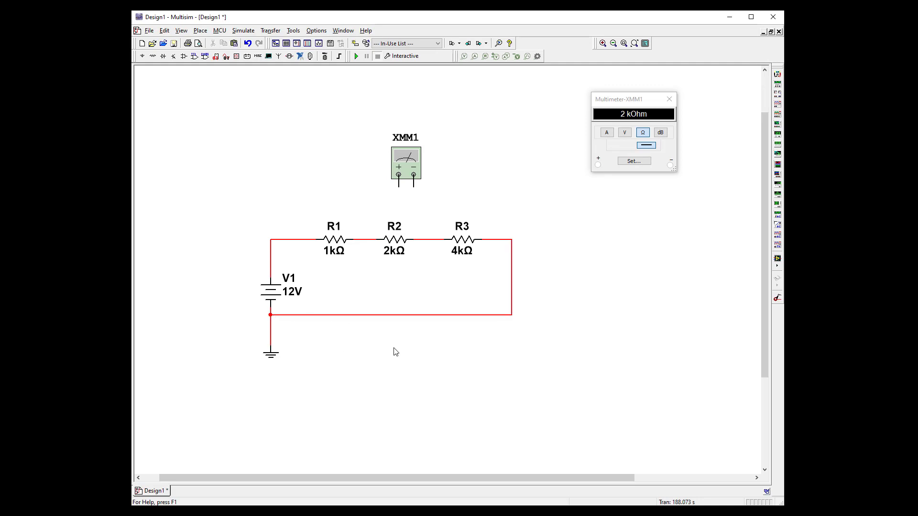
Color R3's return wire blue, then open R3's properties to change its resistance
left_click(401, 316)
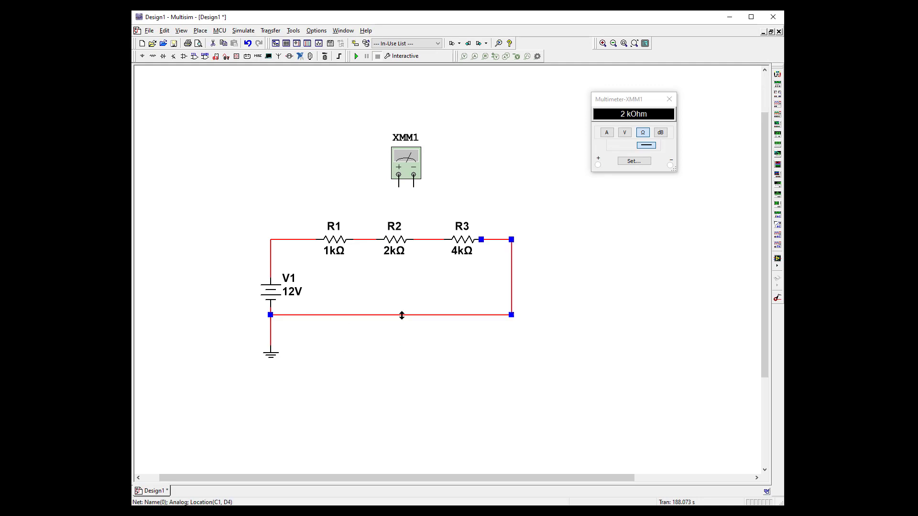
right_click(402, 315)
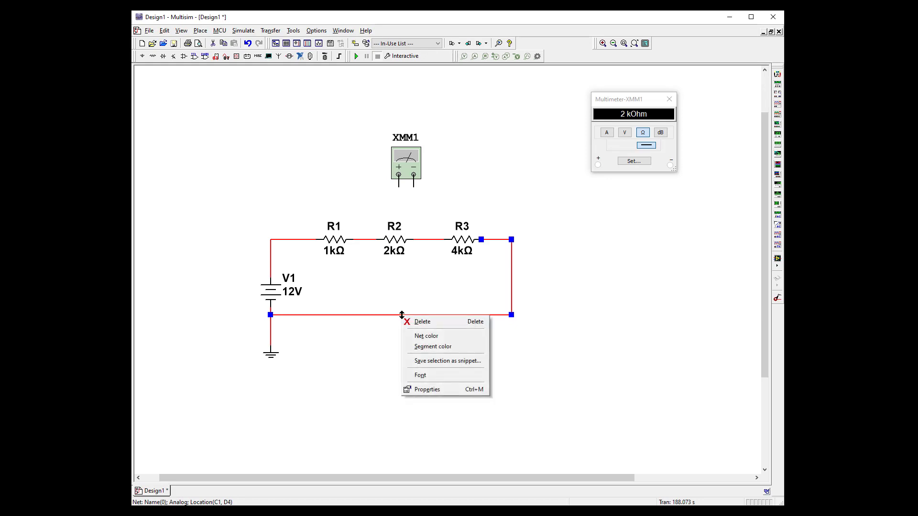
left_click(423, 346)
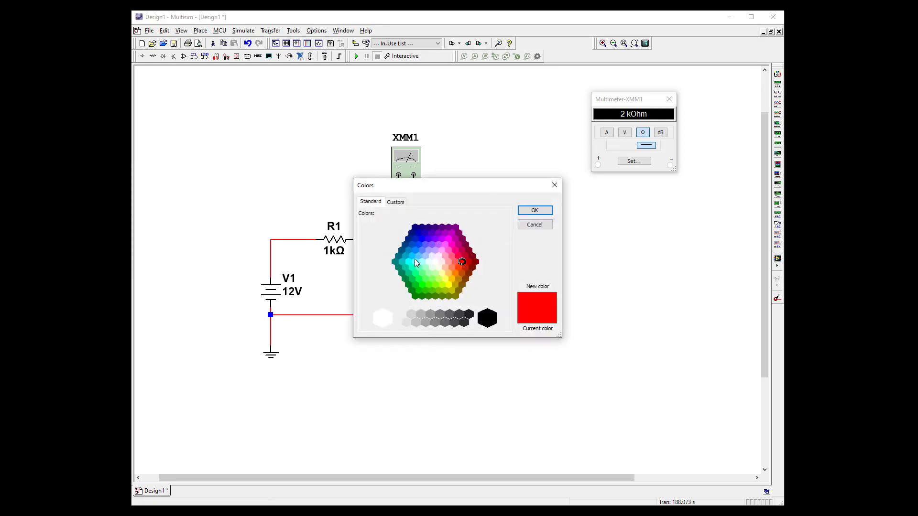
left_click(420, 240)
left_click(534, 210)
left_click(595, 333)
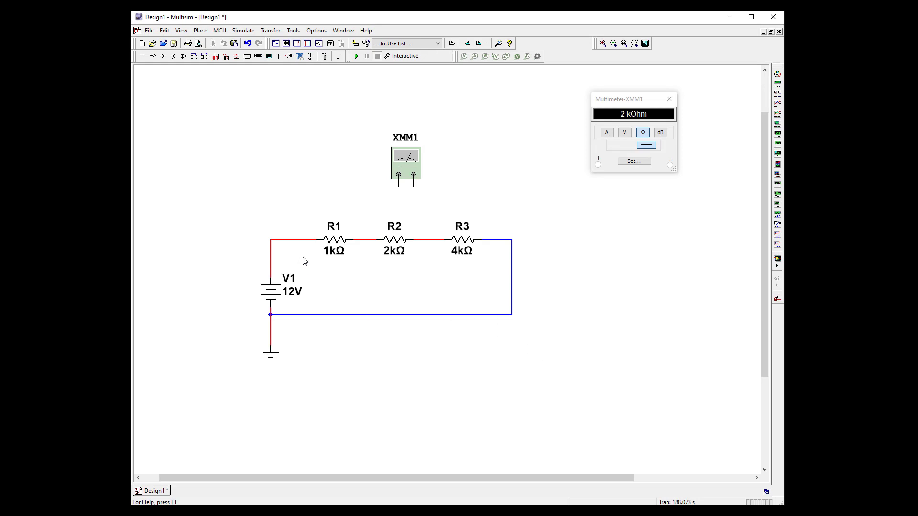
double_click(463, 253)
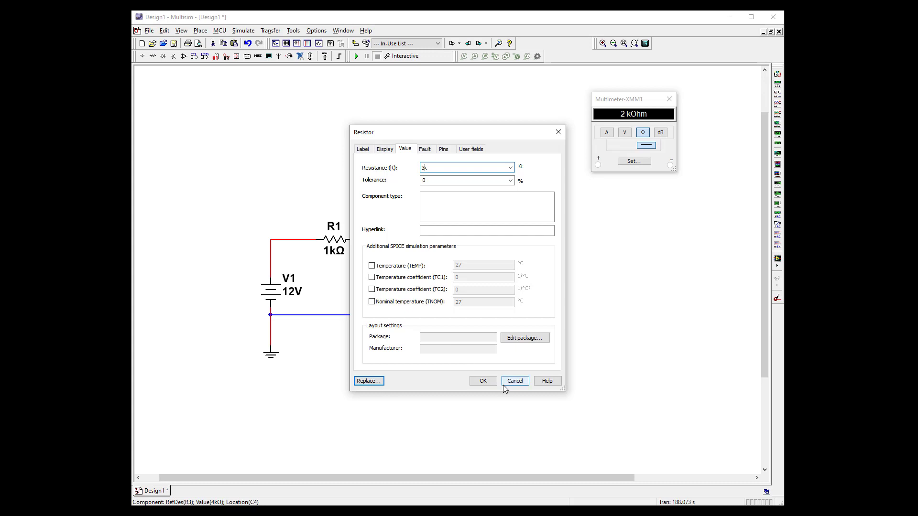
Confirm R3 at 3kΩ, nudge V1 up, and delete V1's wire to R1 and the blue return wire
left_click(485, 381)
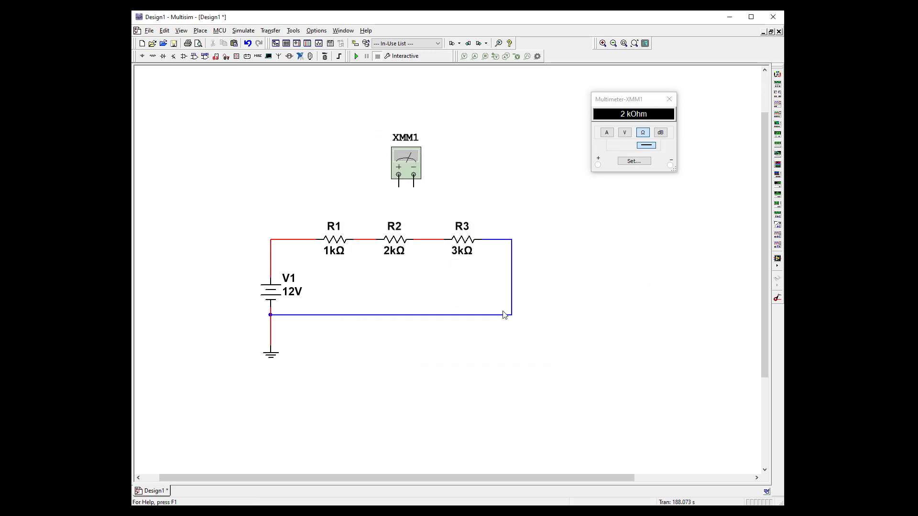
left_click_drag(273, 293, 273, 279)
left_click(659, 321)
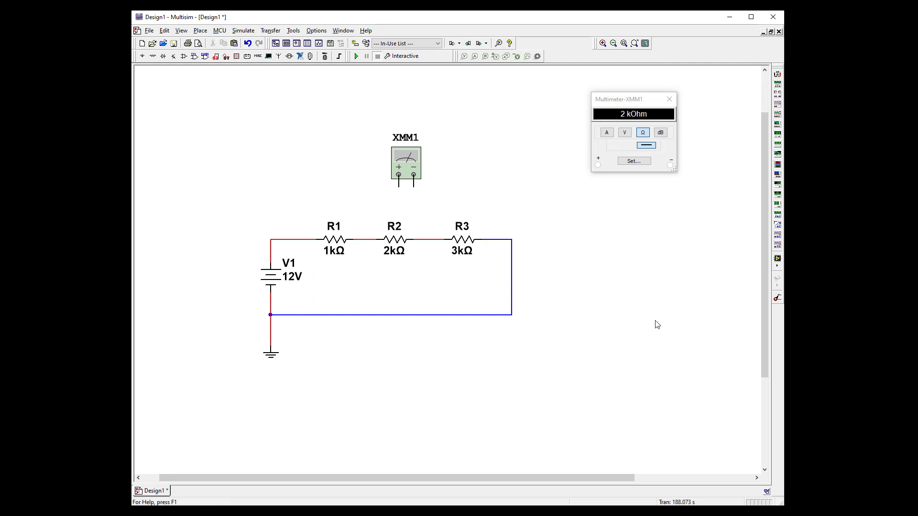
left_click(290, 239)
key("Delete")
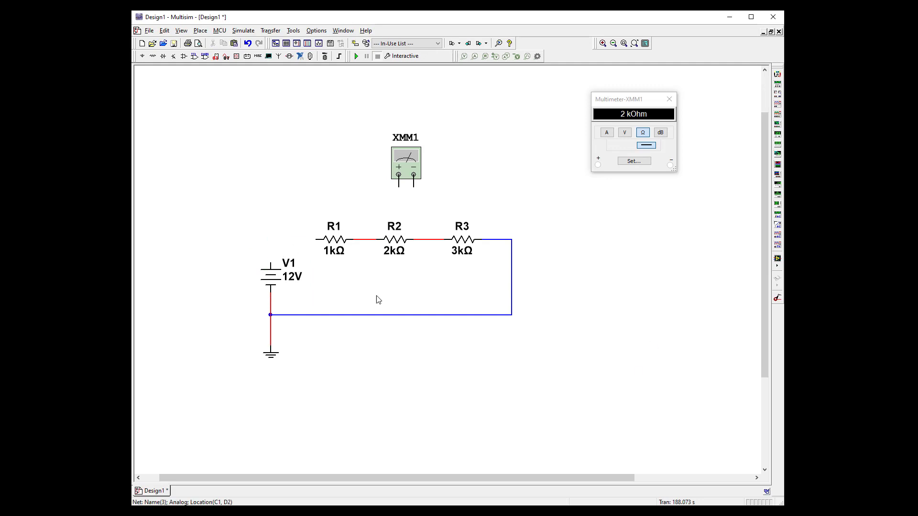
left_click(500, 244)
key("Delete")
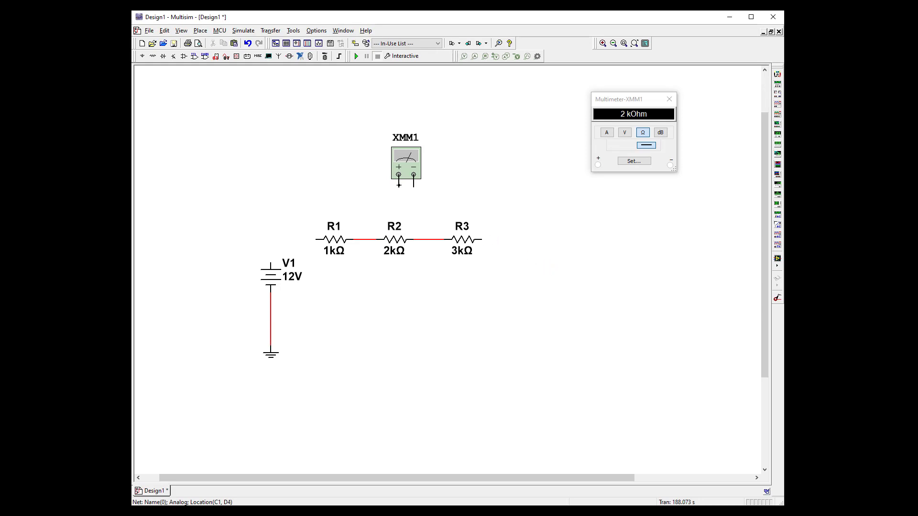
Wire XMM1 from R1's left pin to R3's right pin and simulate, reading 6 kOhm
left_click(399, 185)
left_click(315, 237)
left_click_drag(377, 225, 368, 194)
left_click(414, 184)
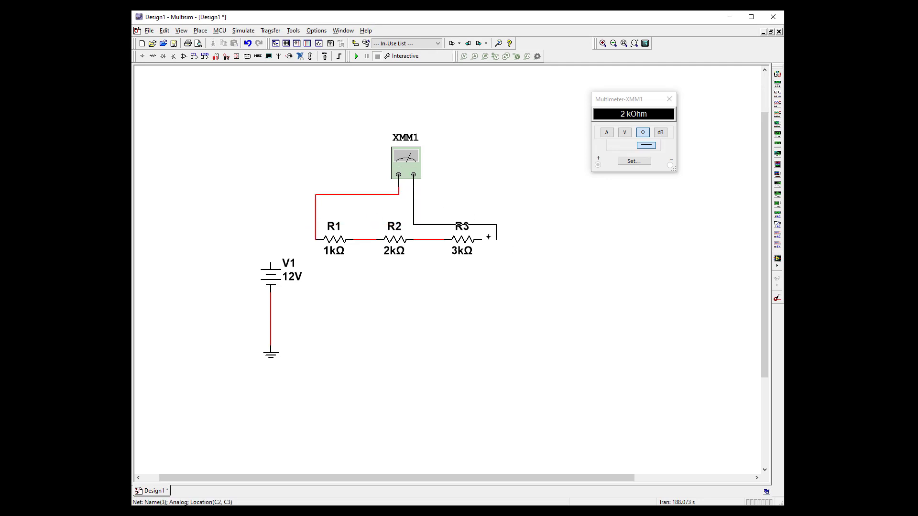
left_click(482, 239)
left_click(445, 225)
left_click_drag(441, 223, 442, 209)
left_click(356, 56)
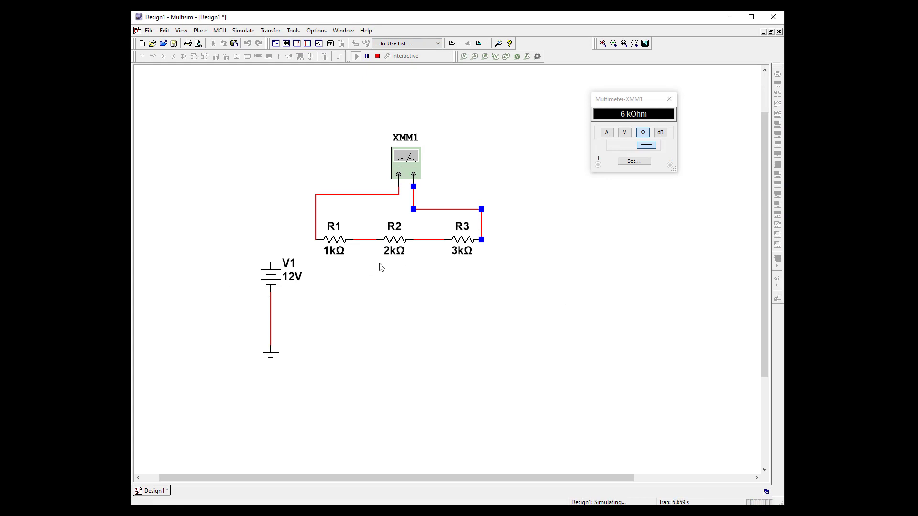
Stop the simulation and cut both meter wires from R1 and R3
left_click(377, 56)
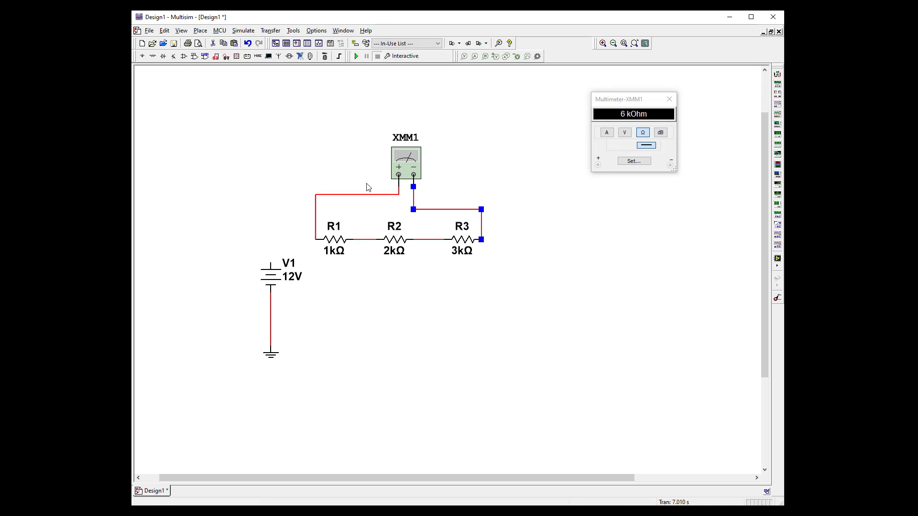
left_click(315, 219)
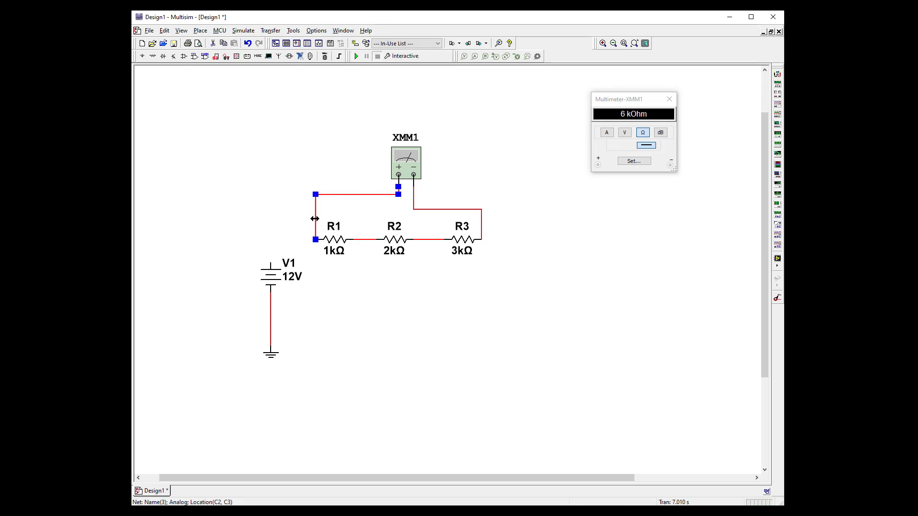
key("ctrl+x")
left_click(480, 233)
key("ctrl+x")
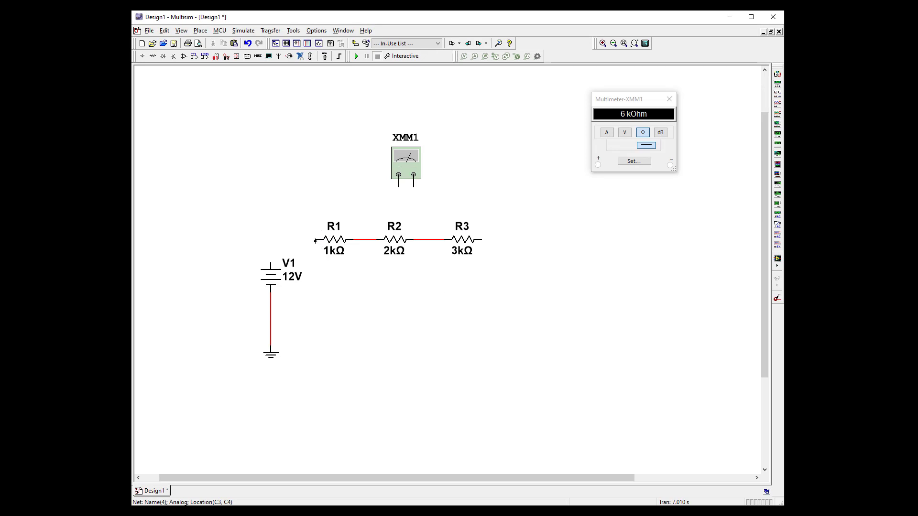
Reconnect R1 to V1's top terminal and R3 to the ground junction below V1
left_click(315, 240)
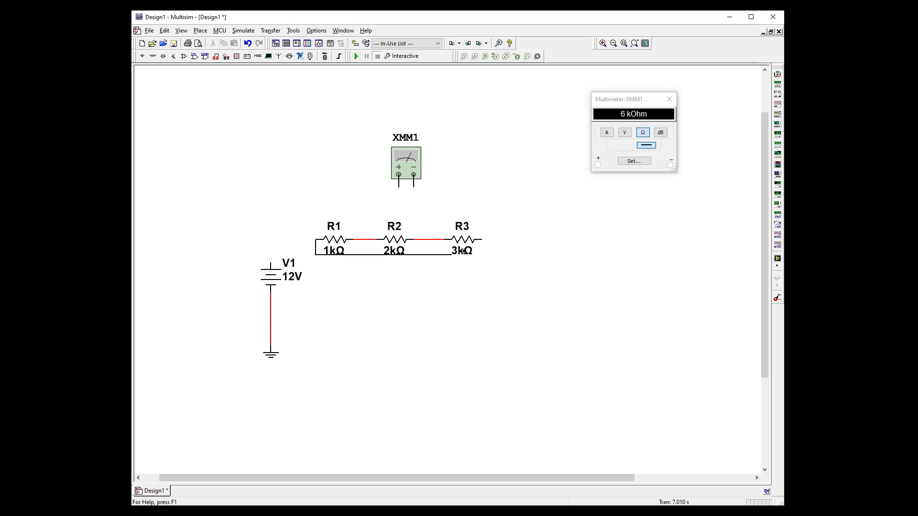
left_click(271, 263)
left_click(481, 239)
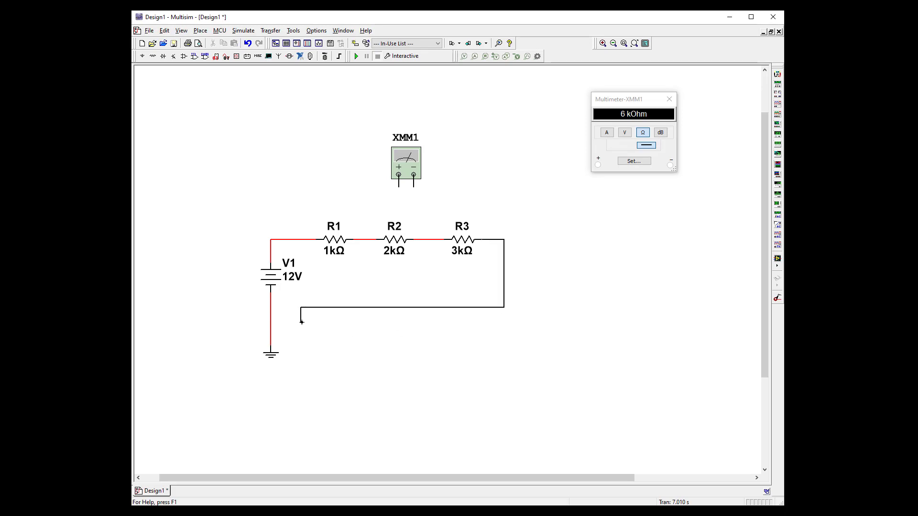
left_click(270, 308)
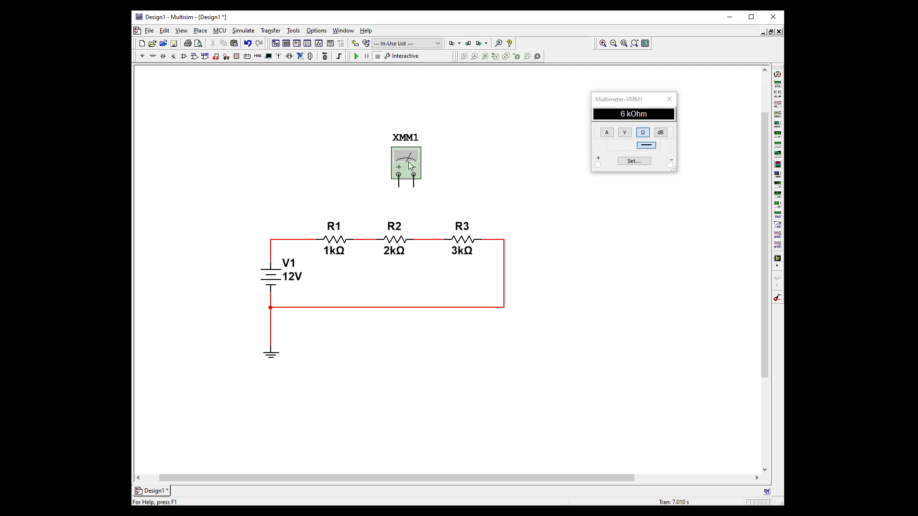
Move XMM1 above R1 and wire its + and − leads across R1's two ends
left_click_drag(405, 158, 329, 194)
left_click(331, 191)
left_click(331, 187)
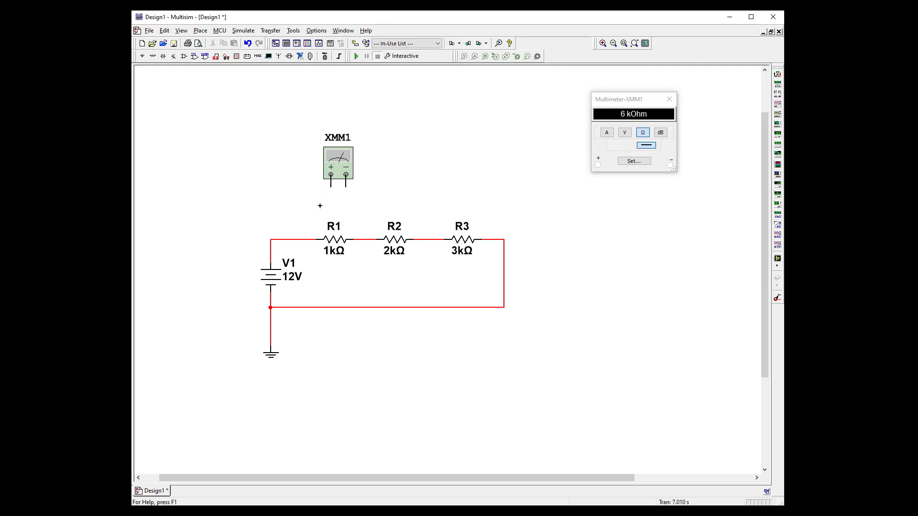
left_click(306, 239)
left_click(345, 187)
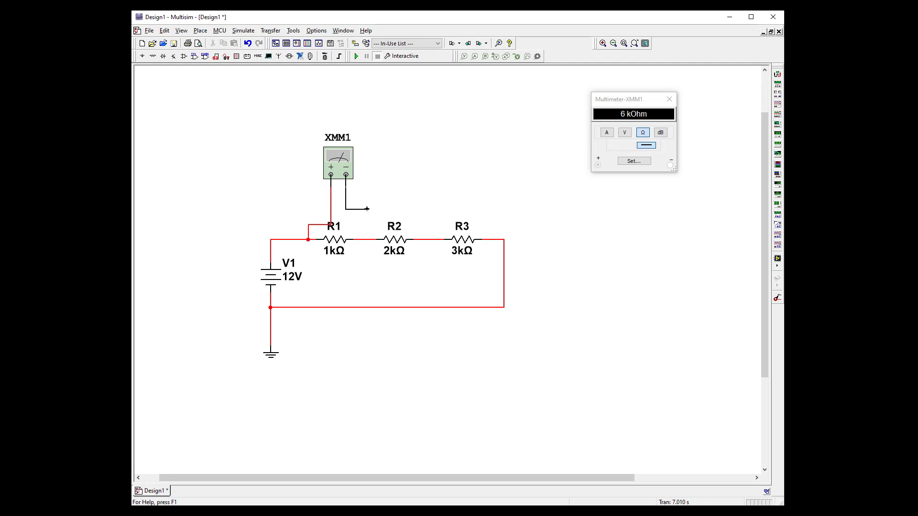
left_click(362, 239)
left_click(314, 226)
left_click_drag(319, 195, 356, 202)
left_click(354, 224)
left_click(612, 266)
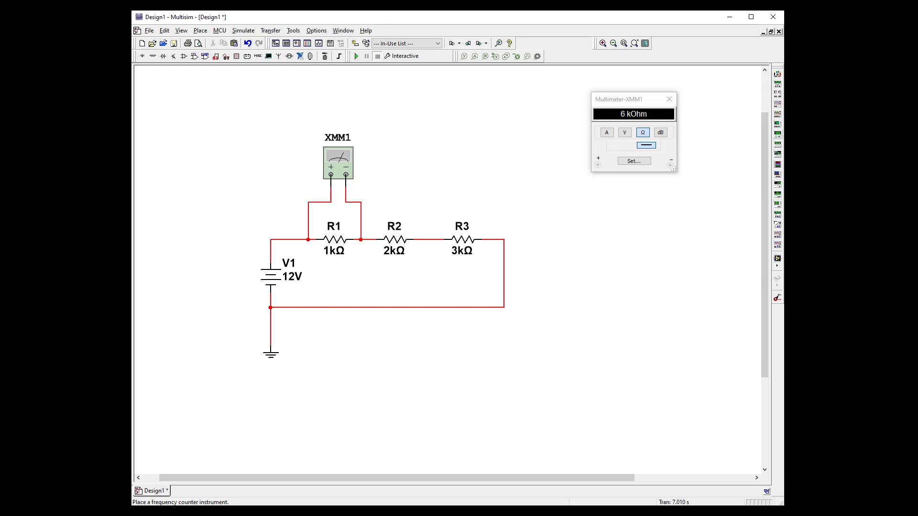
Place multimeter XMM2 and wire it in series between R3's right end and V1
left_click(778, 75)
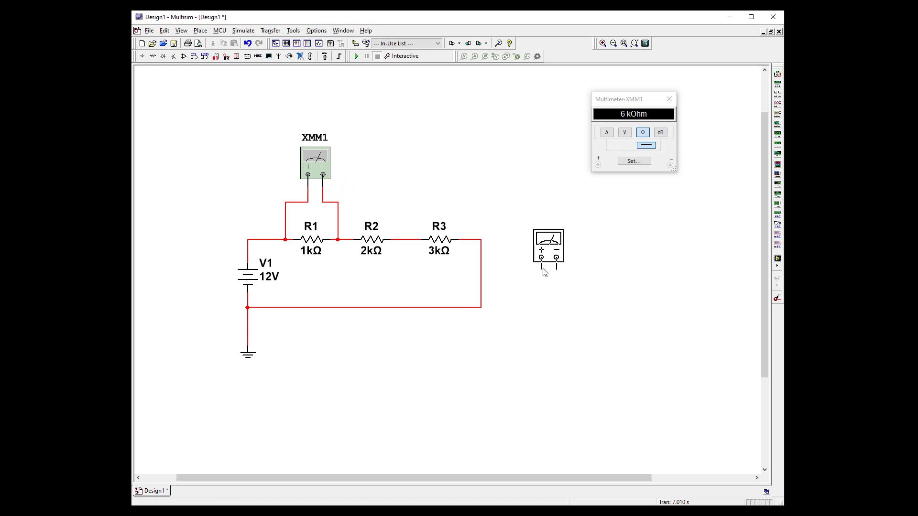
left_click(528, 262)
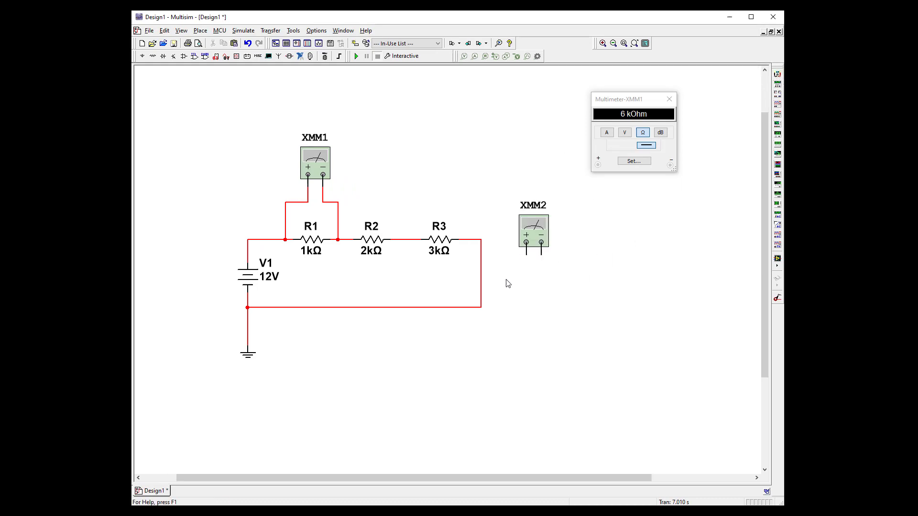
left_click(482, 288)
key("Delete")
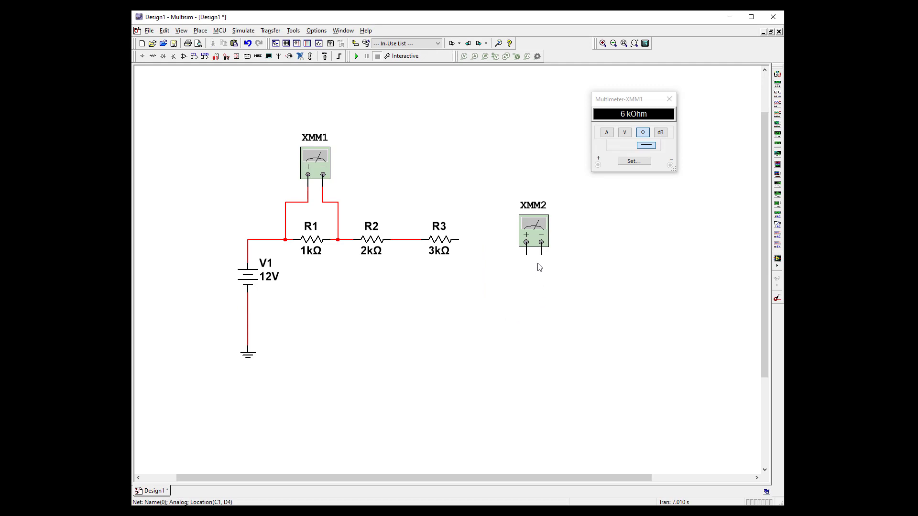
left_click(460, 240)
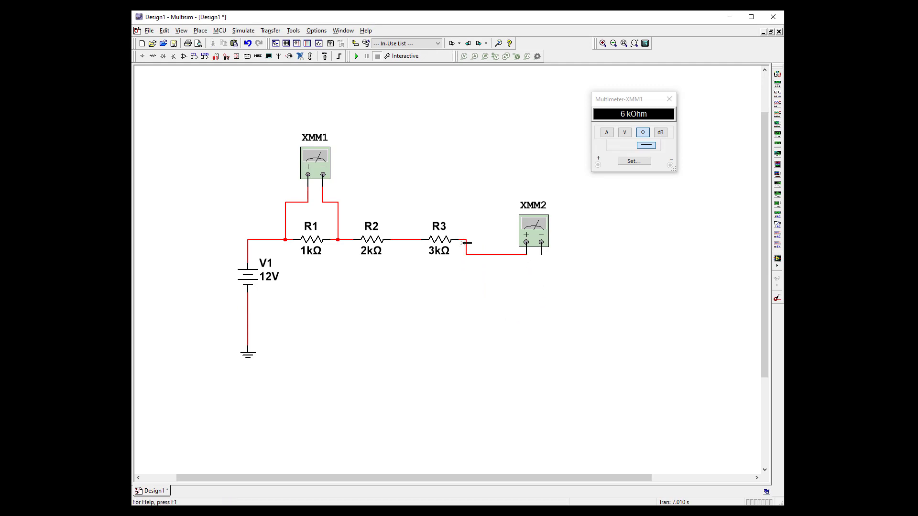
left_click(541, 262)
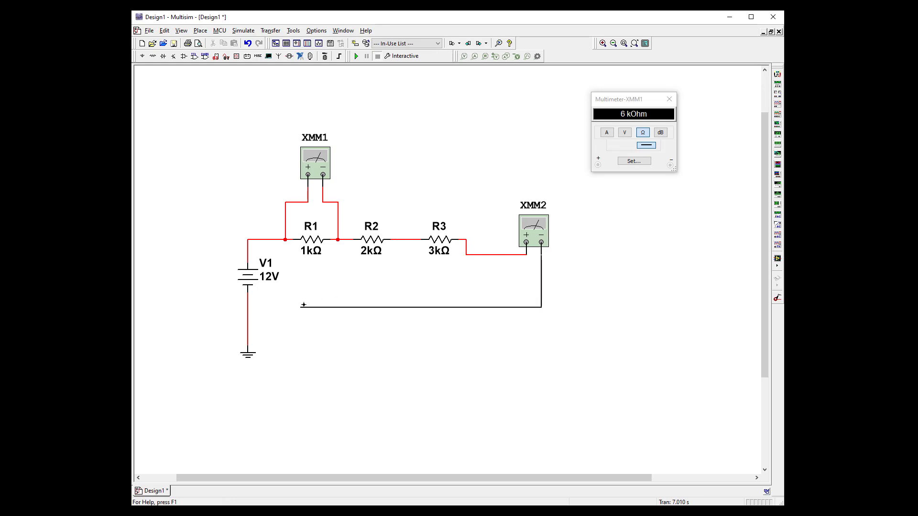
left_click(247, 314)
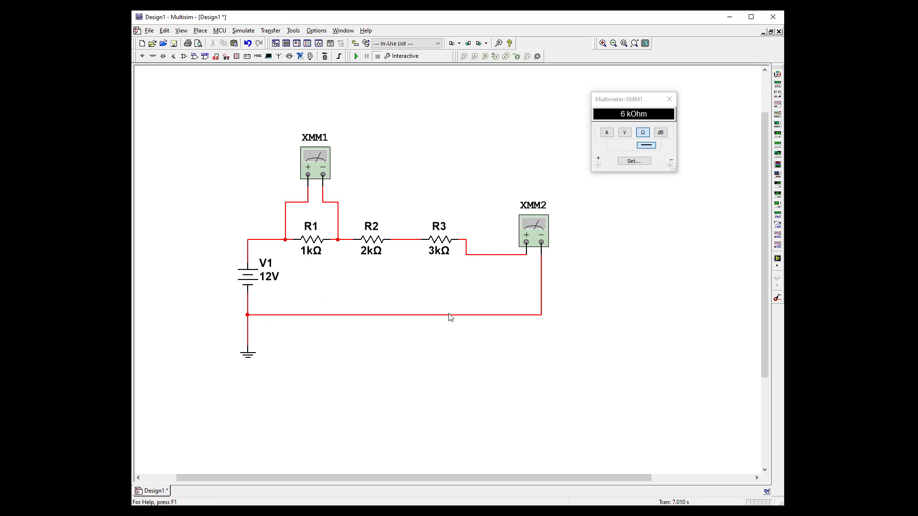
left_click_drag(539, 236, 539, 228)
Check XMM2's readout and switch XMM1 to measure voltage
double_click(541, 232)
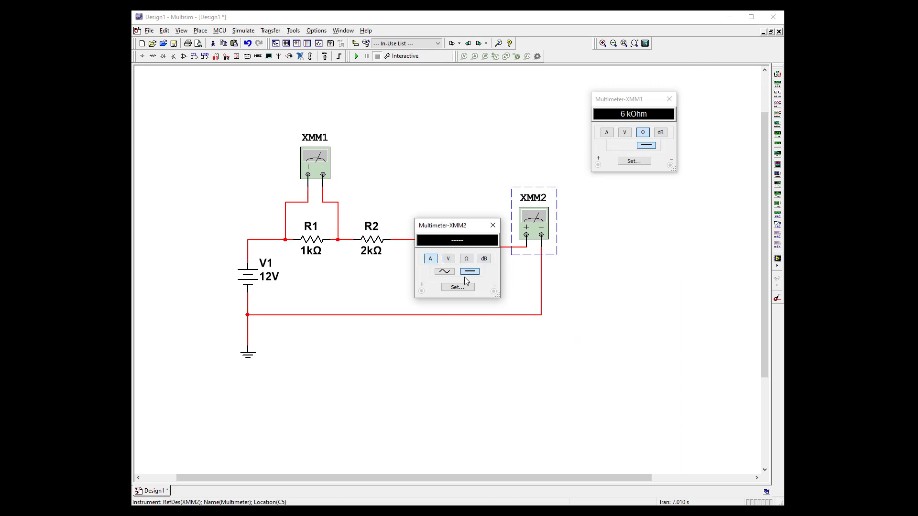
left_click(493, 226)
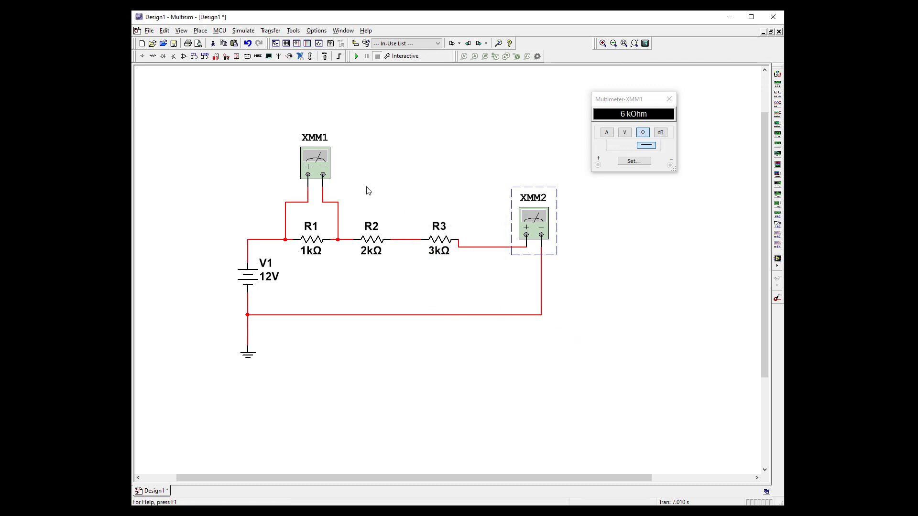
left_click(311, 166)
double_click(314, 165)
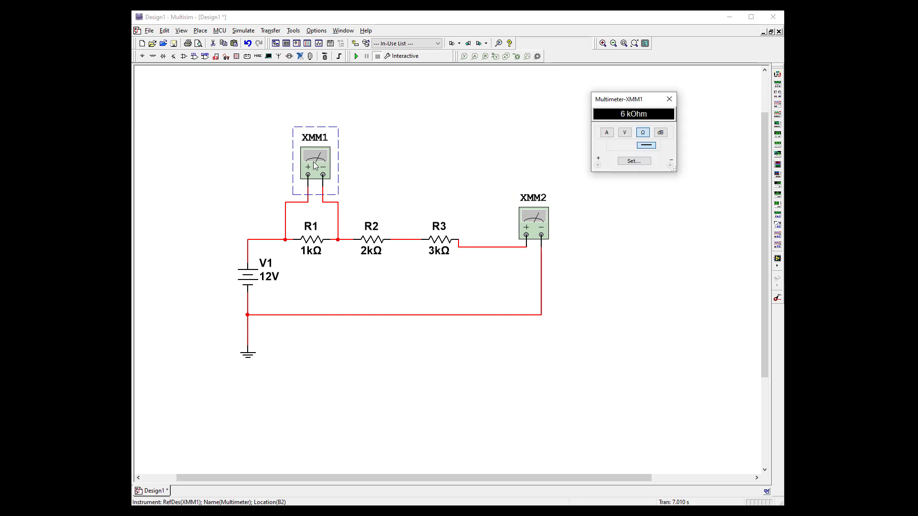
left_click(624, 133)
Run the simulation and open XMM2's readout beside XMM1, showing 2 mA and 2 V
left_click(356, 57)
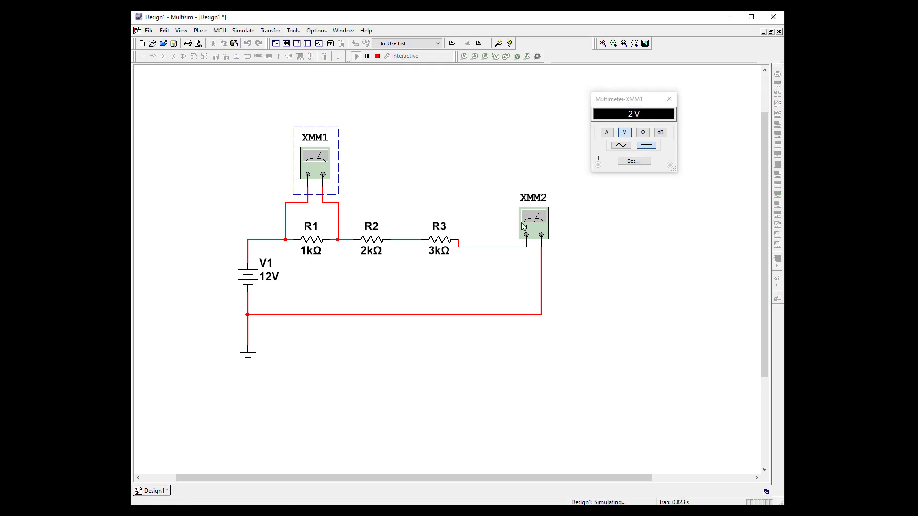
left_click(536, 231)
double_click(536, 231)
left_click_drag(471, 227, 658, 257)
left_click(588, 387)
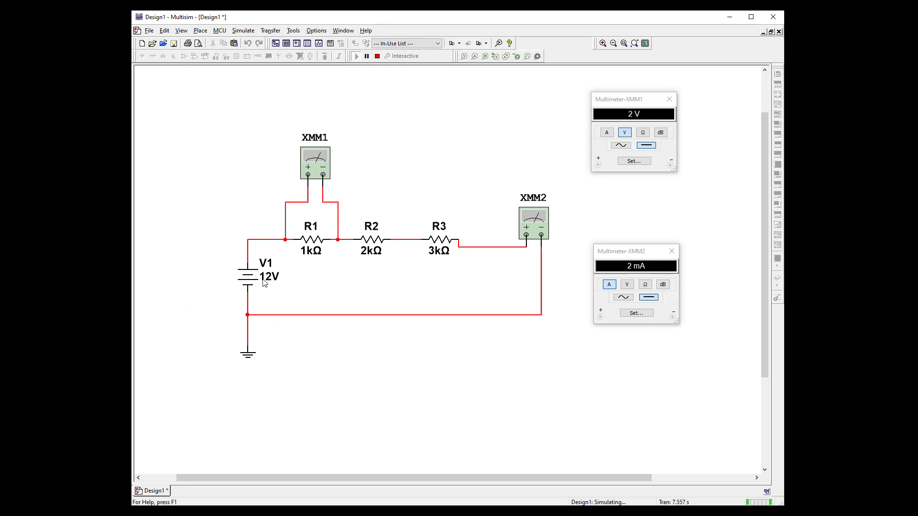
Stop the simulation and place voltage probe PR1 on the wire between V1 and R1
left_click(377, 56)
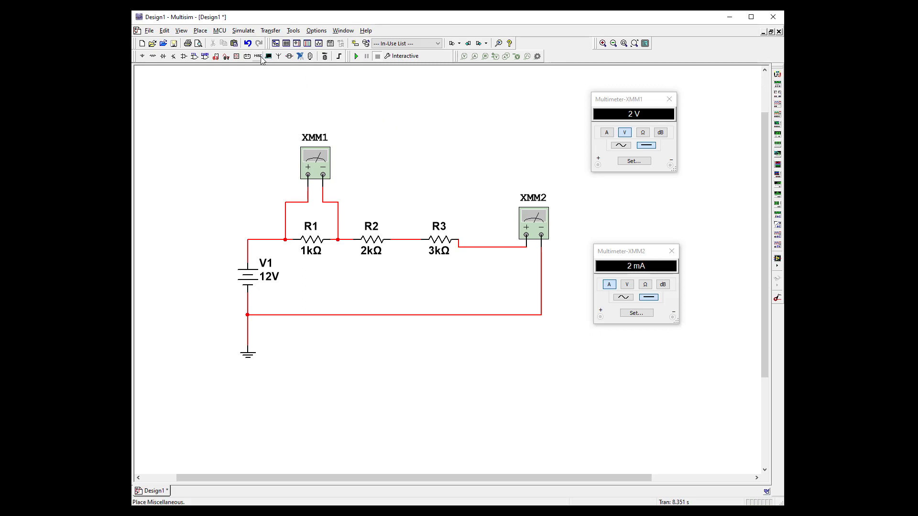
left_click(200, 31)
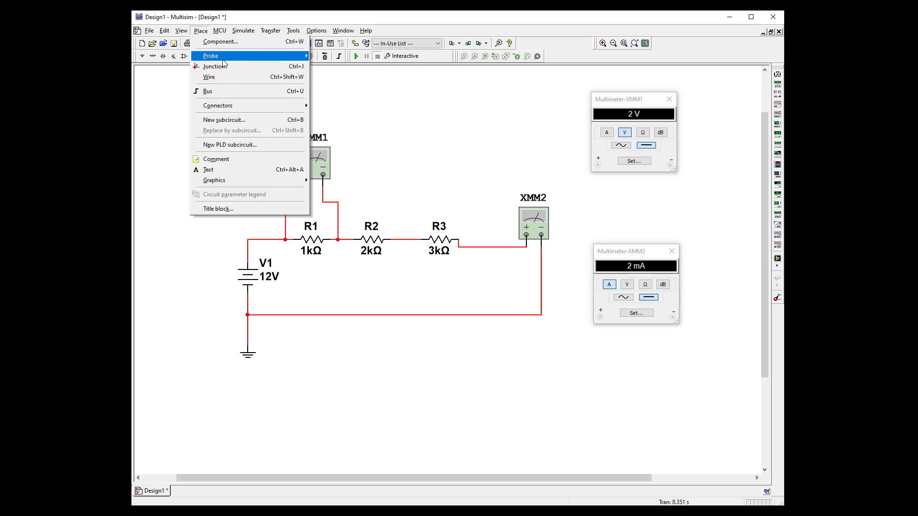
mouse_move(268, 56)
left_click(334, 57)
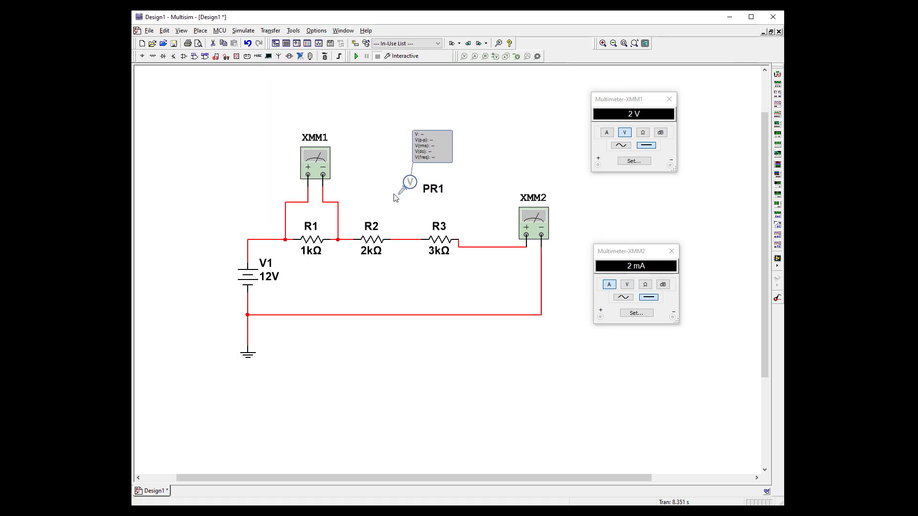
left_click(286, 201)
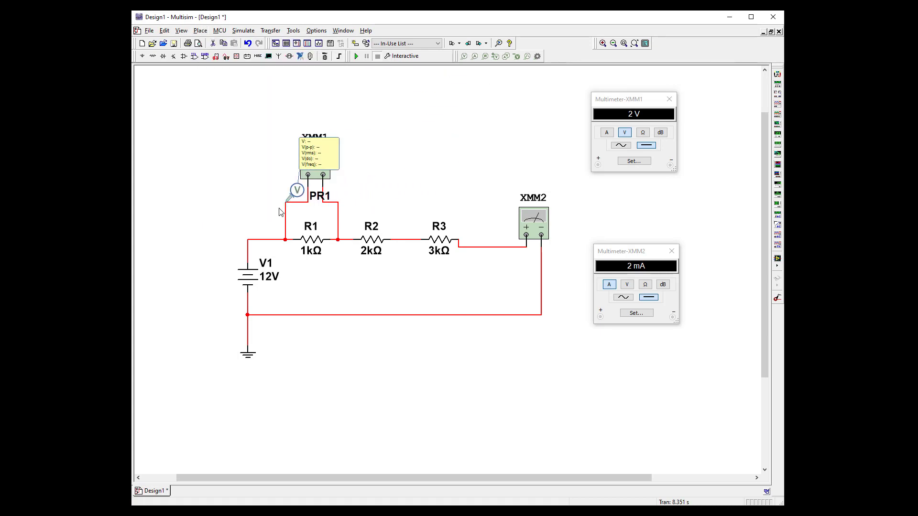
left_click(258, 239)
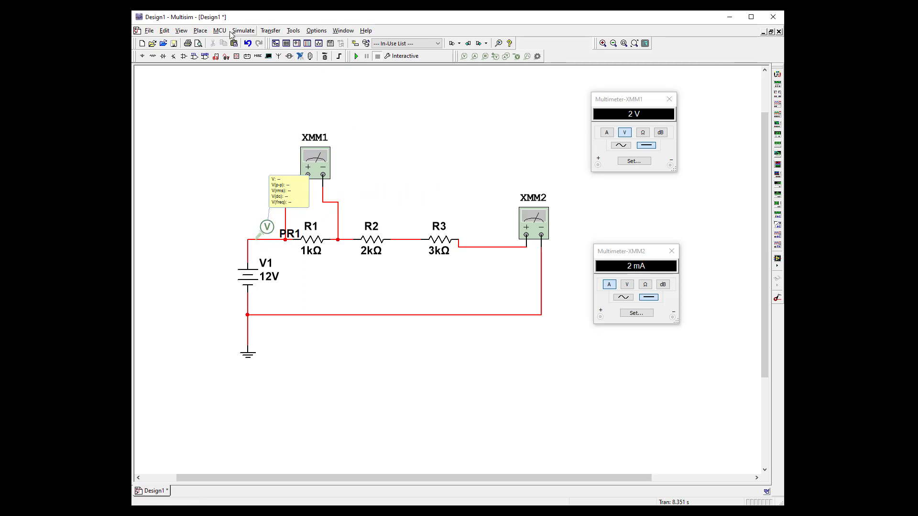
Add current probe PR2 on the bottom return wire and run, reading 12.0 V and 2.00 mA
left_click(200, 31)
mouse_move(225, 56)
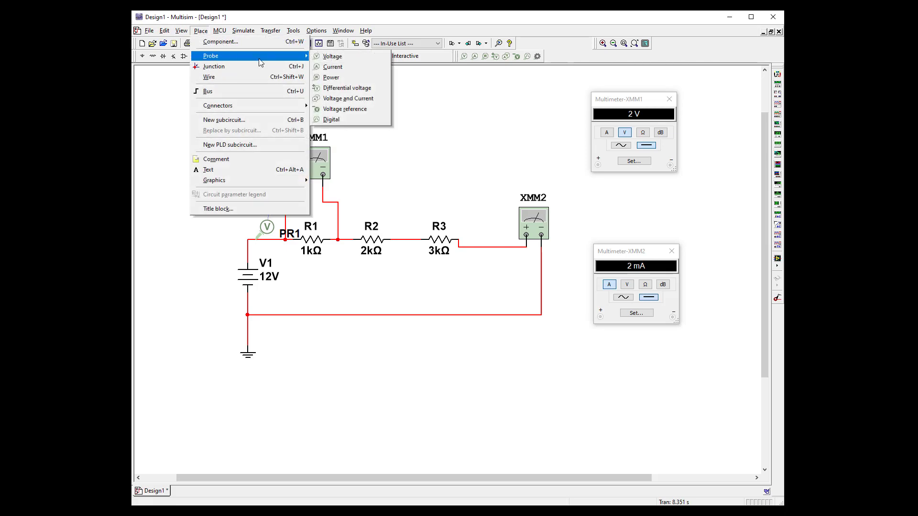
left_click(344, 71)
left_click(407, 316)
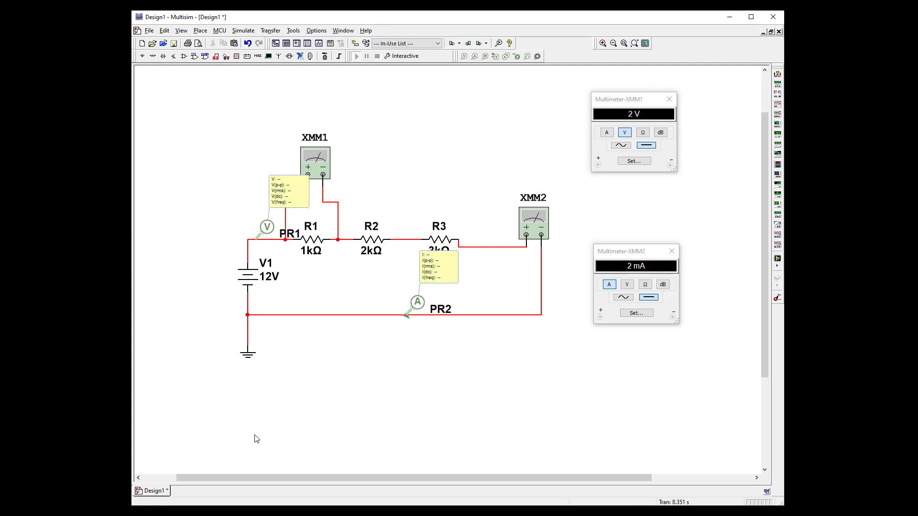
left_click(356, 56)
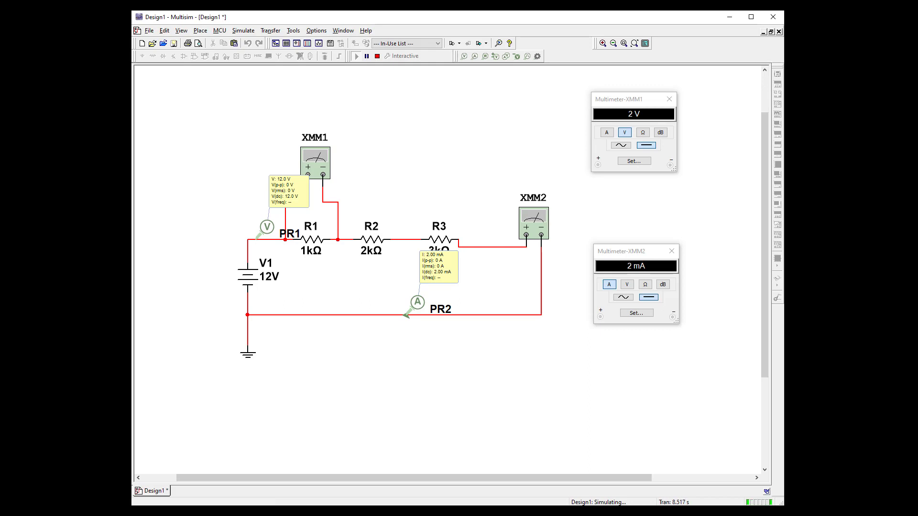
Stop the simulation and delete current probe PR2 and voltage probe PR1
left_click(766, 473)
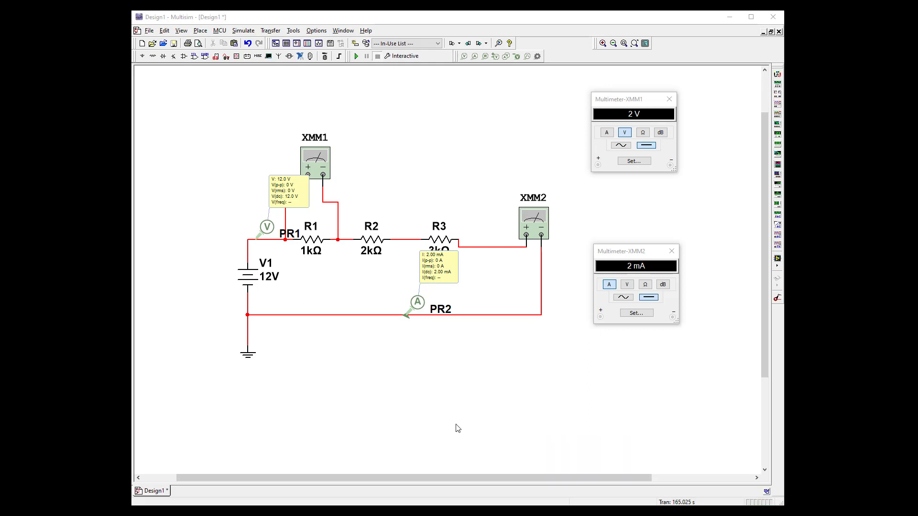
left_click(435, 280)
key("Delete")
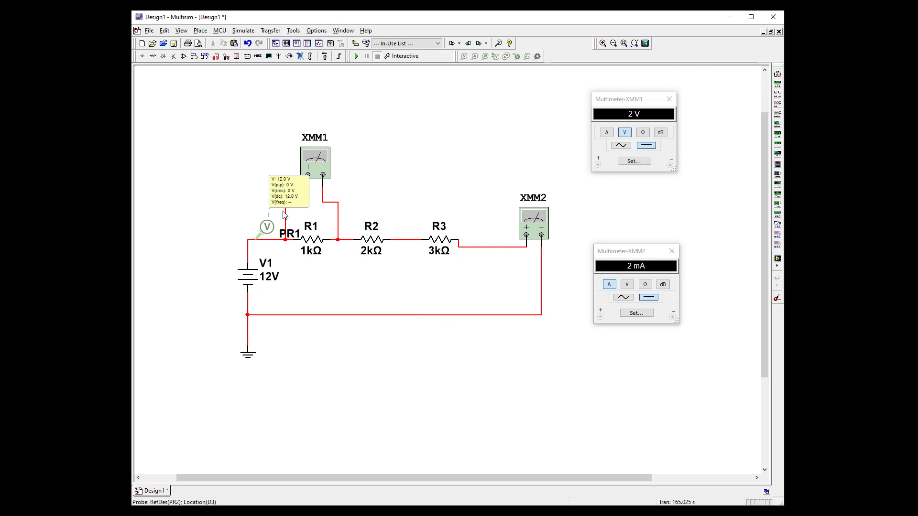
left_click(288, 205)
key("Delete")
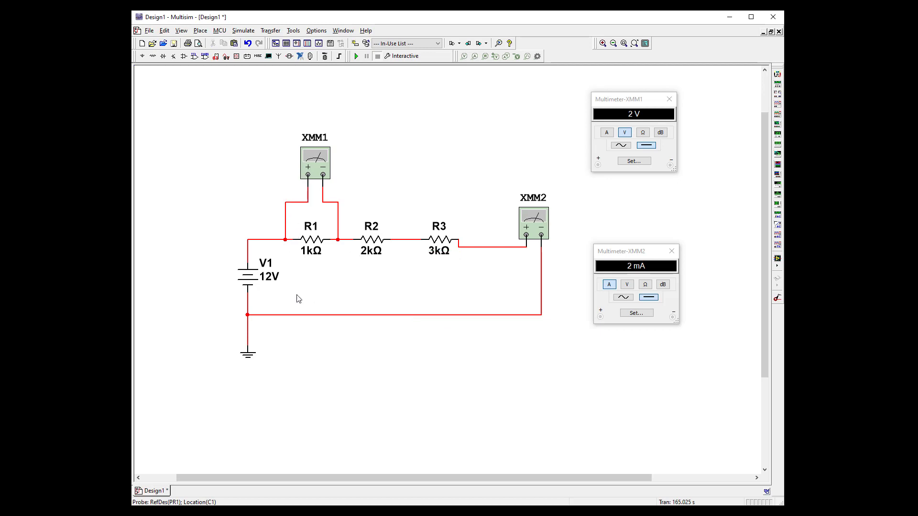
Set V1 to 10 V and rerun, giving 1.667 V and 1.667 mA
double_click(249, 283)
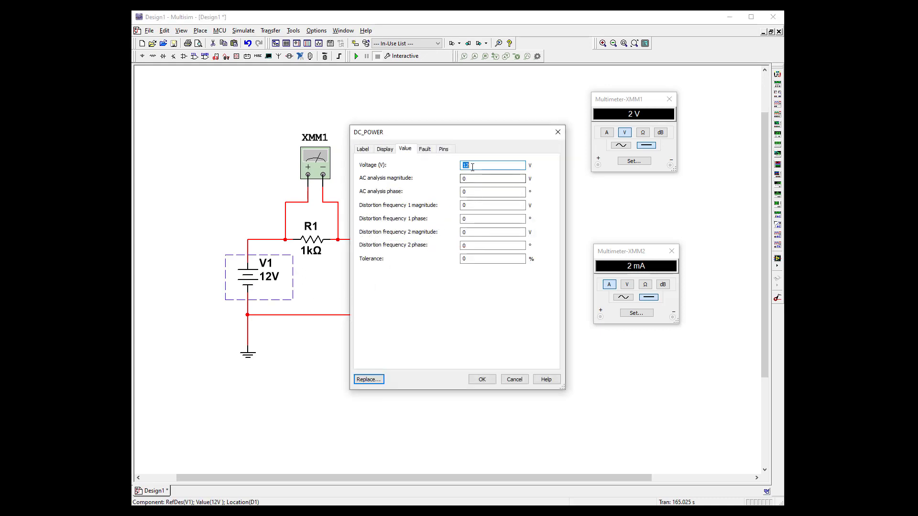
type("1")
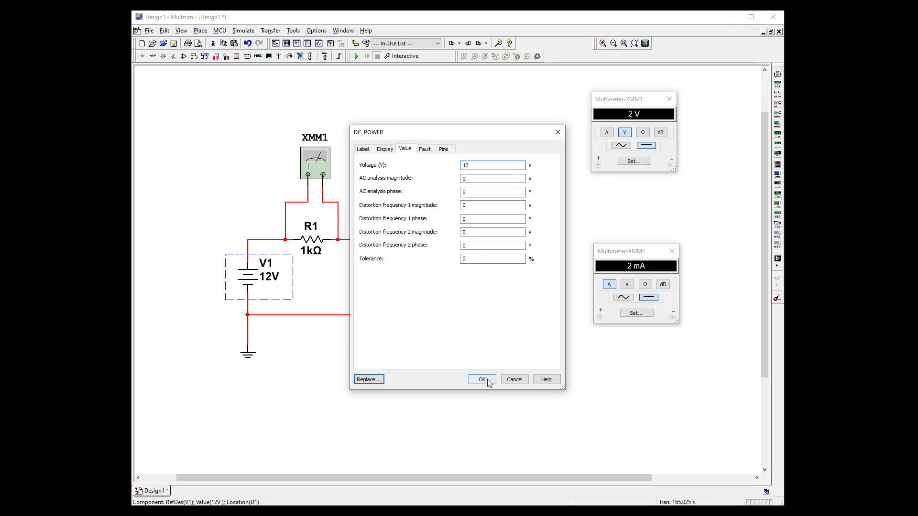
left_click(481, 380)
left_click(356, 56)
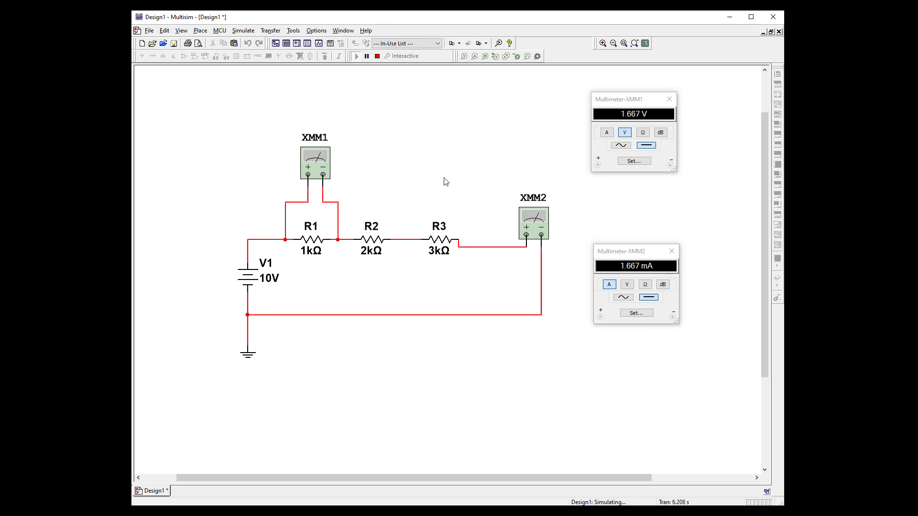
Replace the V1 battery with a VCC supply from the POWER_SOURCES family
left_click(377, 56)
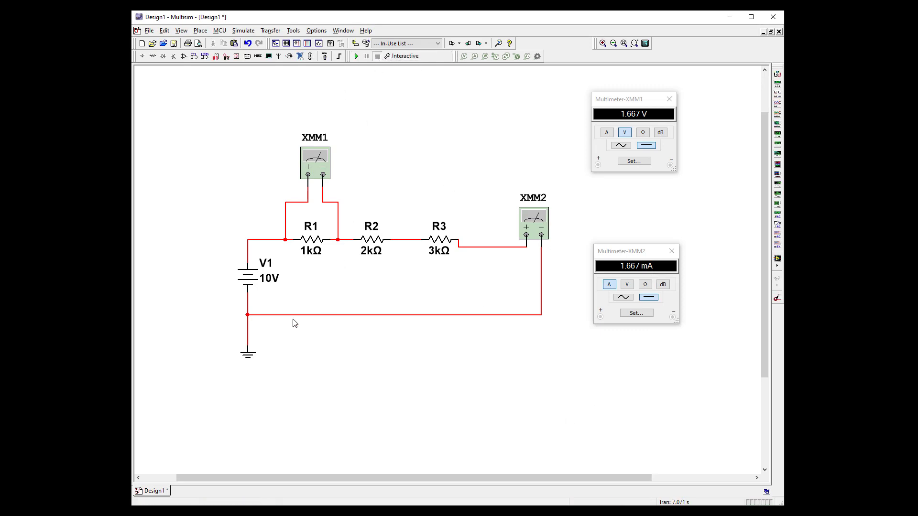
left_click(253, 282)
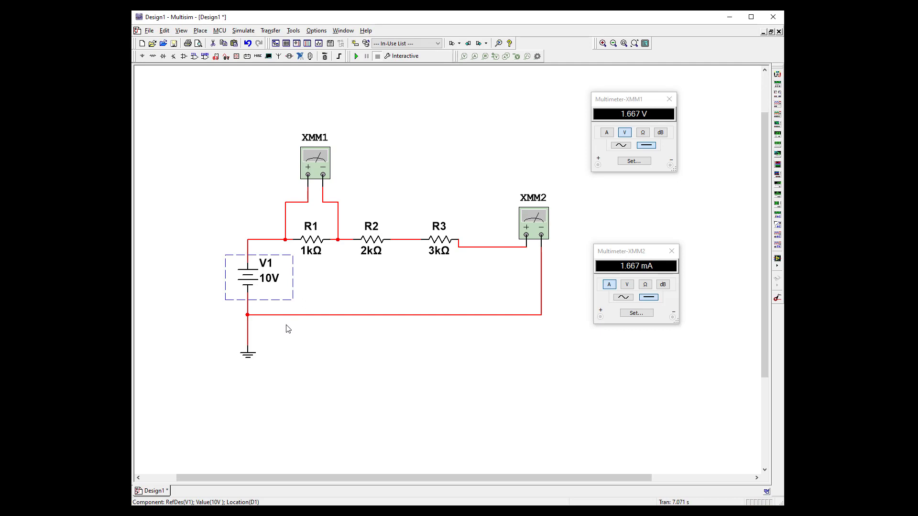
key("Delete")
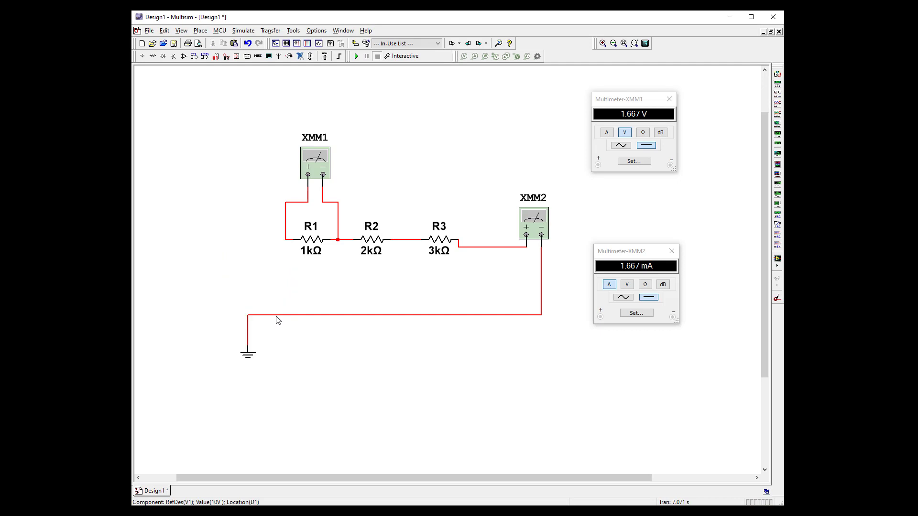
left_click(143, 57)
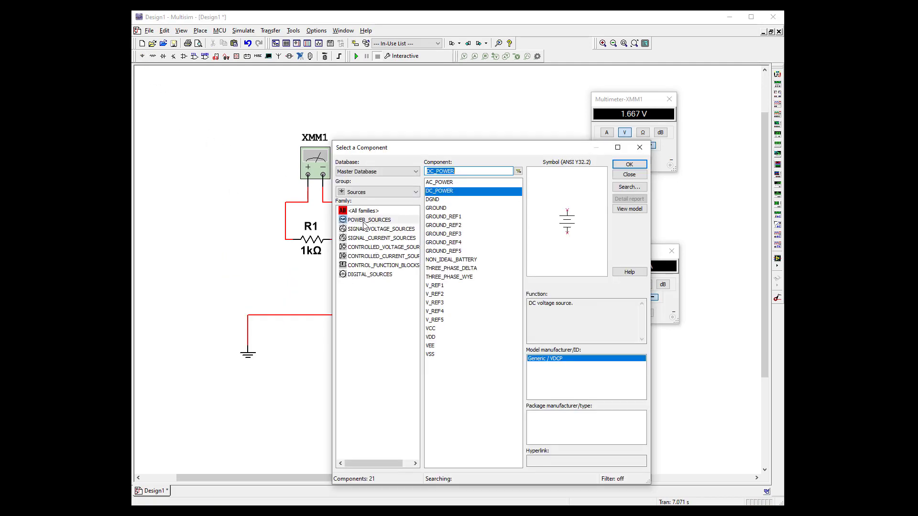
left_click(365, 220)
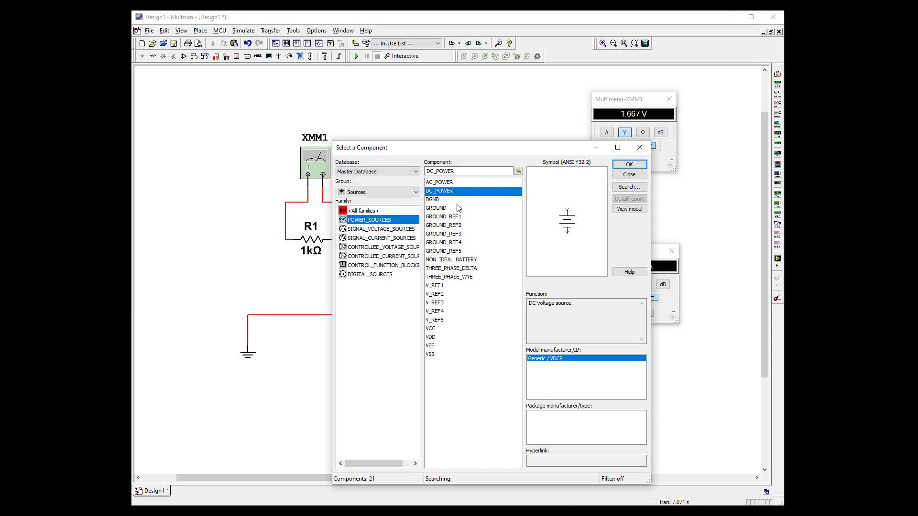
left_click(442, 330)
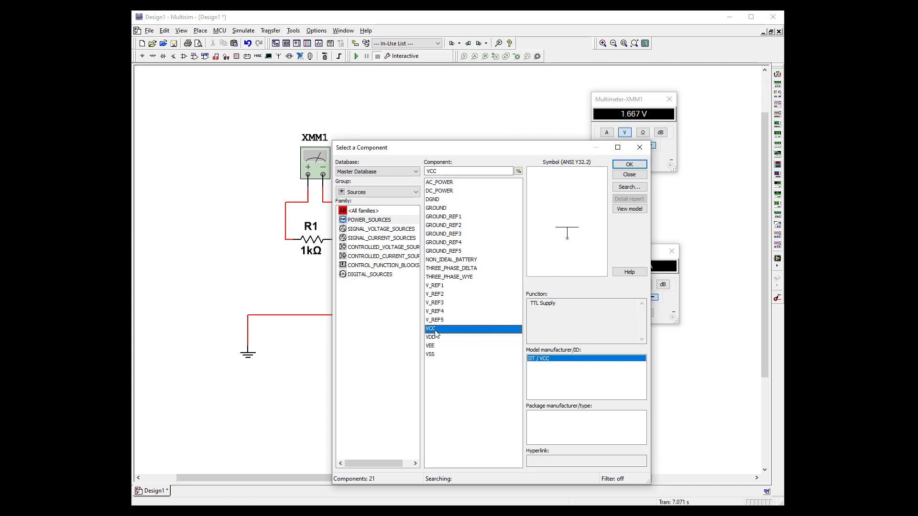
left_click(631, 164)
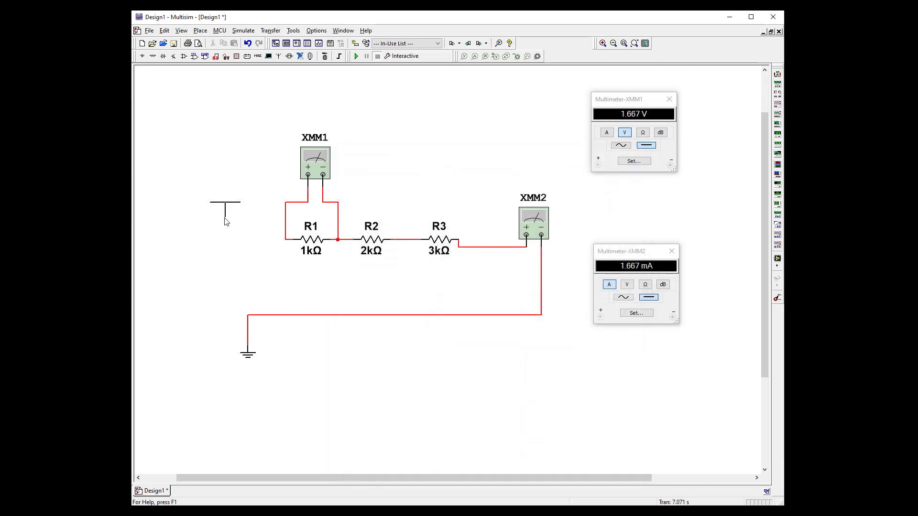
left_click(240, 213)
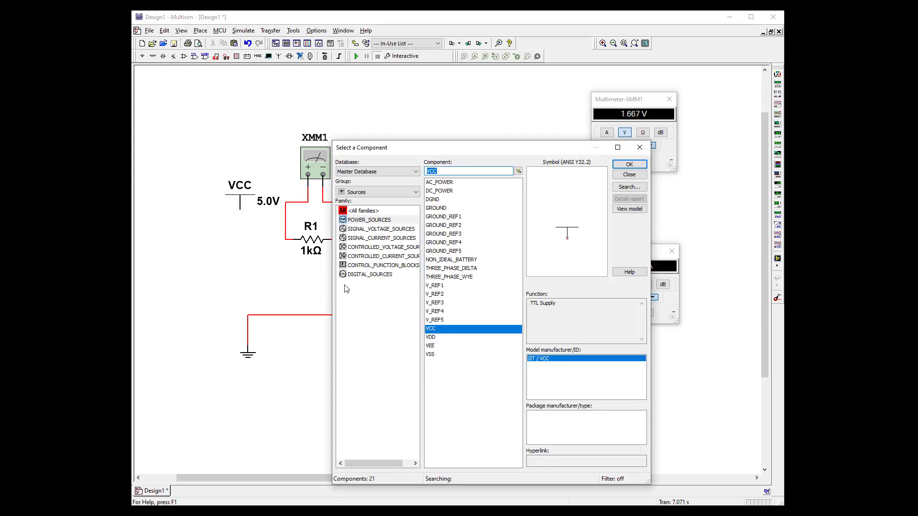
left_click(639, 147)
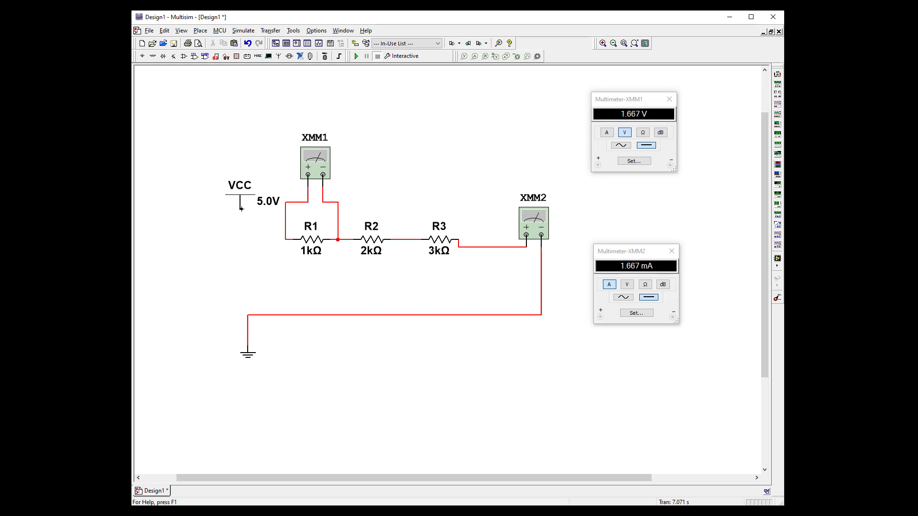
Wire VCC to R1's left terminal and begin editing its voltage to 12 V
left_click_drag(240, 223, 282, 239)
left_click(285, 239)
double_click(246, 195)
left_click(458, 185)
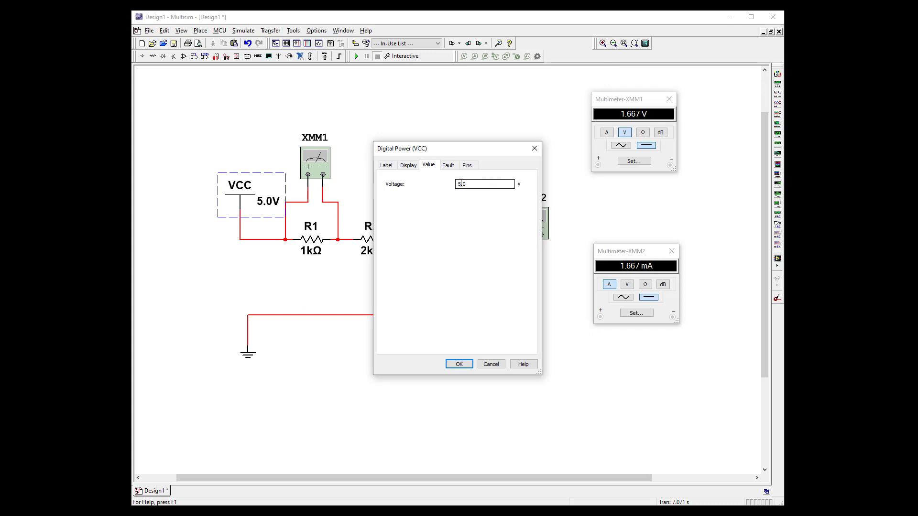
left_click_drag(461, 184, 456, 184)
Apply 12.0 V, run the simulation, and tidy VCC, XMM2 and the ground wire
left_click(459, 364)
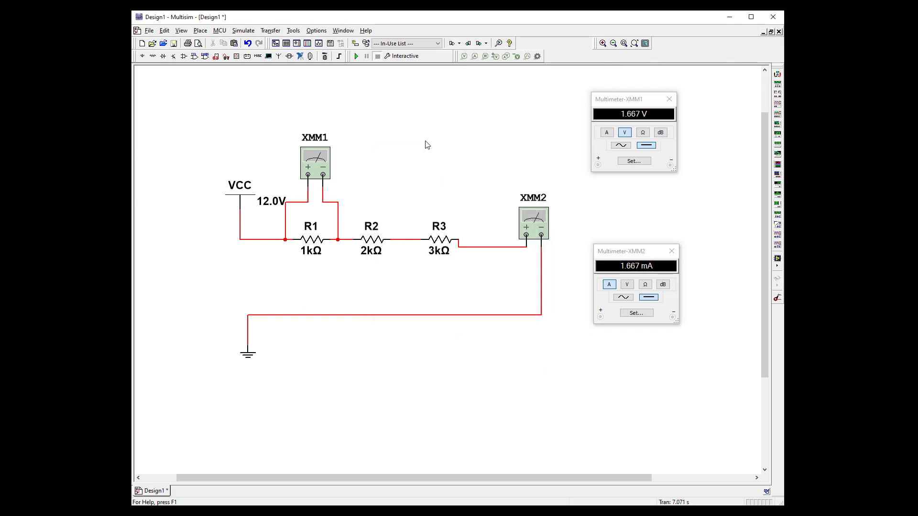
left_click(357, 56)
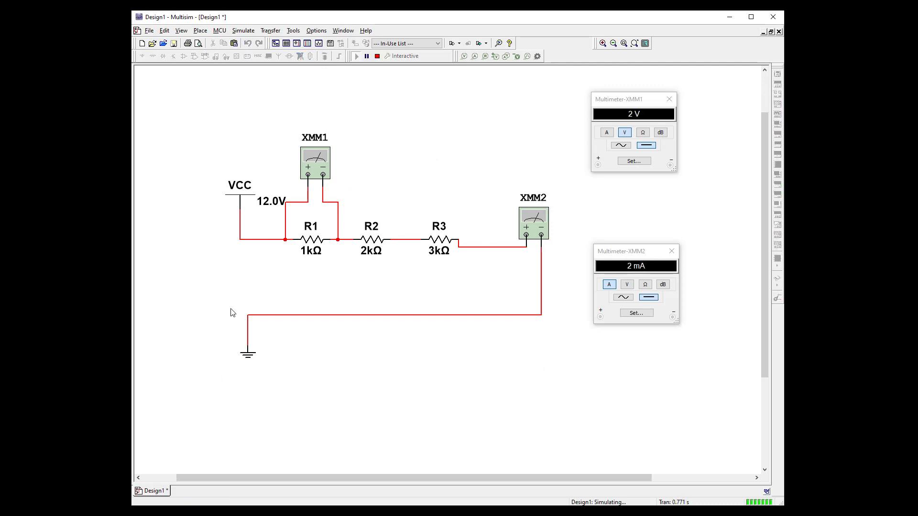
left_click_drag(244, 199, 222, 192)
left_click(174, 256)
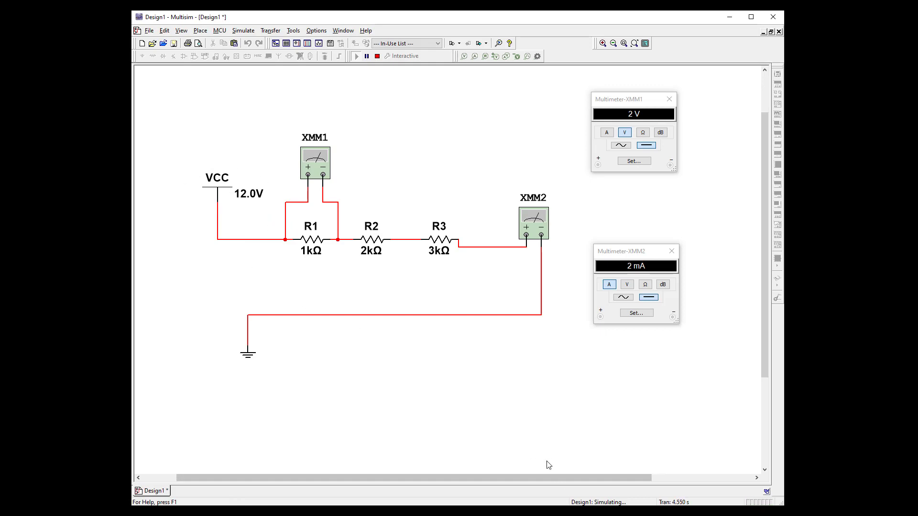
left_click_drag(533, 222, 533, 207)
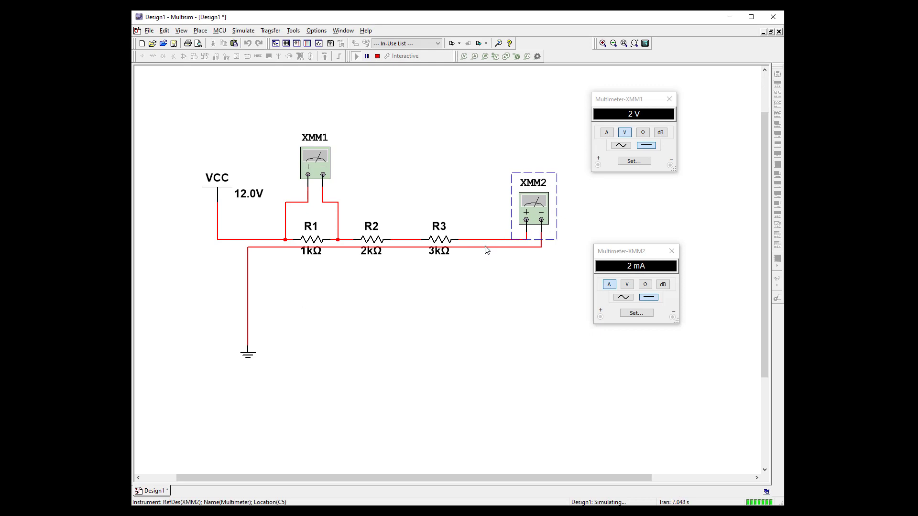
left_click(485, 247)
left_click_drag(485, 247, 485, 292)
left_click(459, 385)
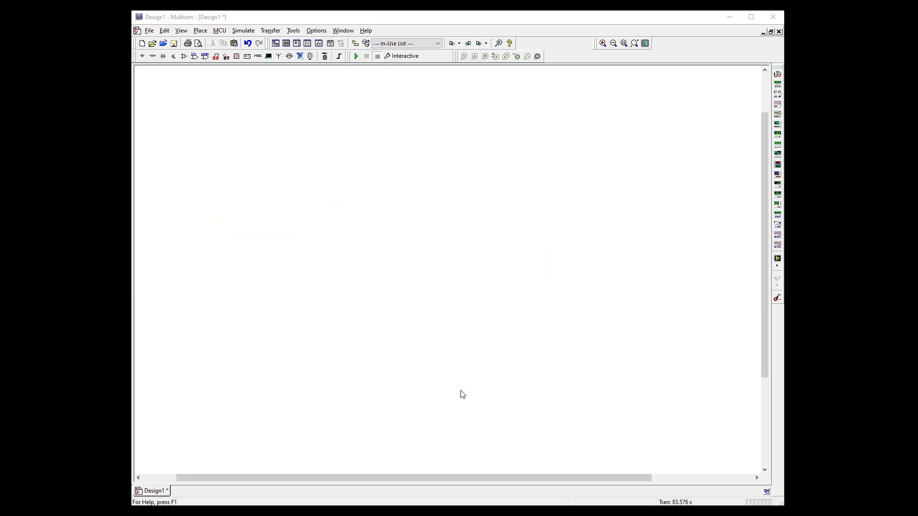
Place function generator XFG1 and oscilloscope XSC1 to its right
left_click(778, 84)
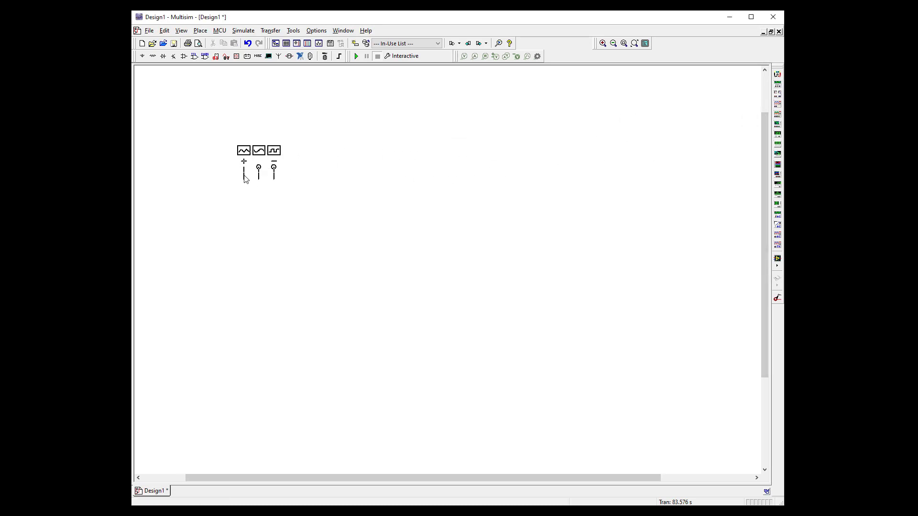
left_click(244, 178)
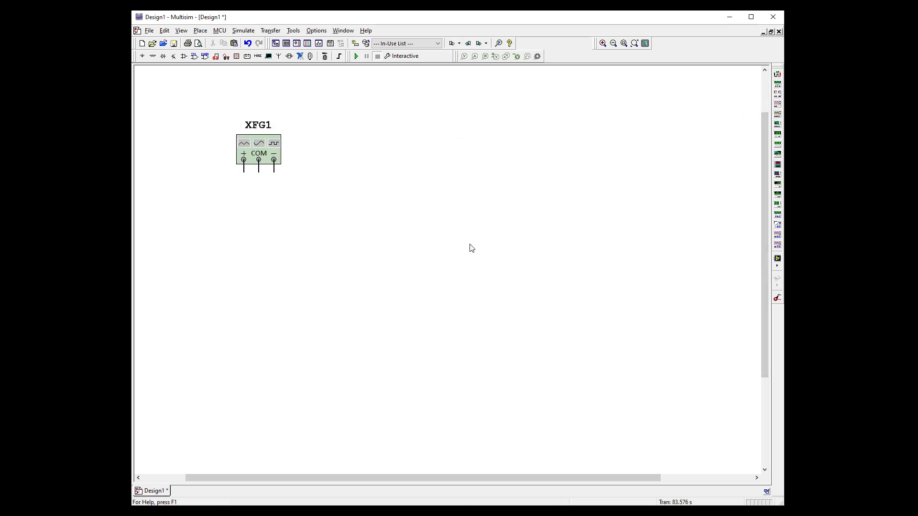
left_click(776, 106)
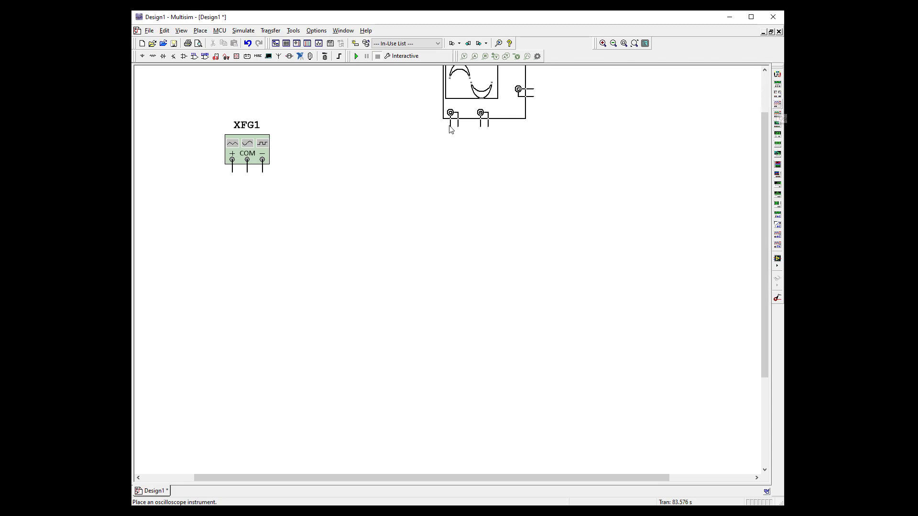
left_click(430, 161)
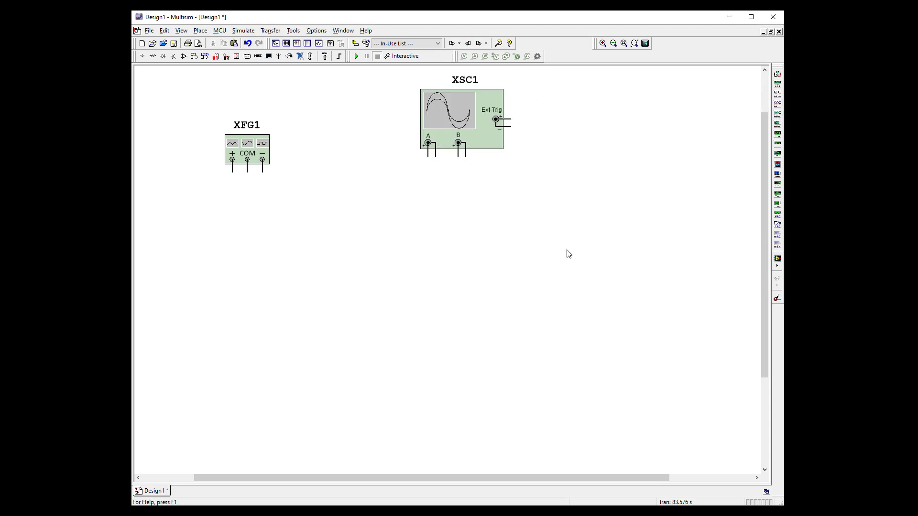
Place GROUND parts below XFG1 and under XSC1 channels A and B
left_click(142, 56)
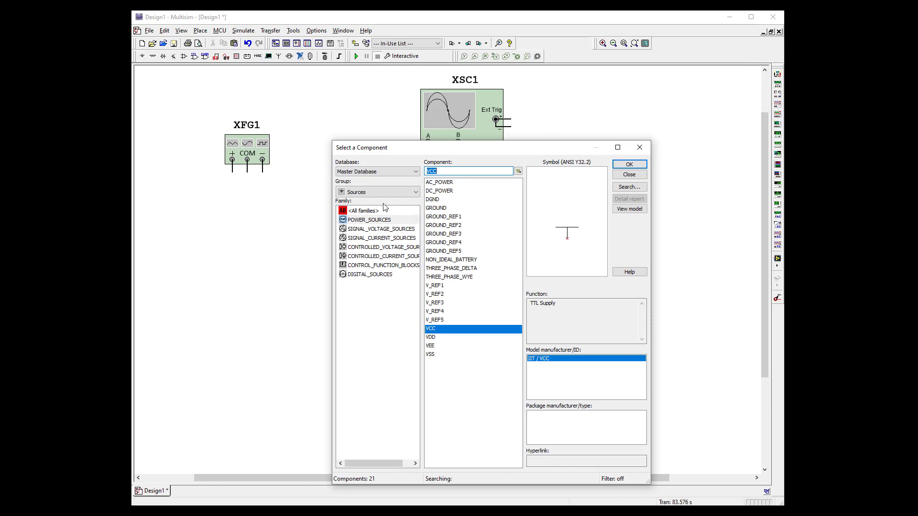
left_click(369, 221)
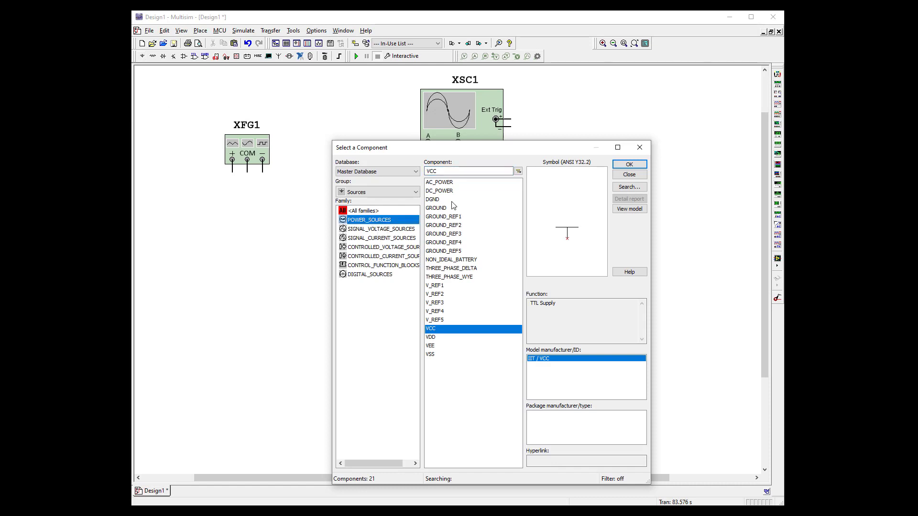
left_click(436, 208)
left_click(629, 164)
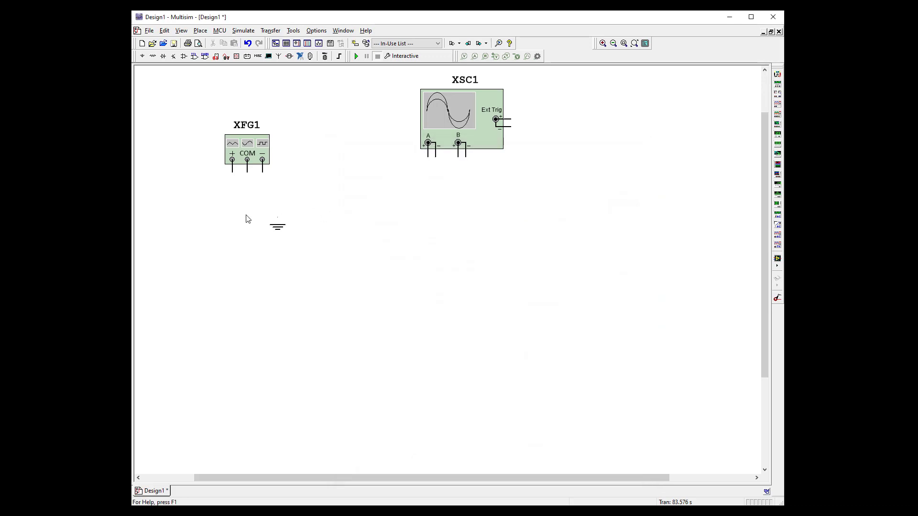
left_click(247, 187)
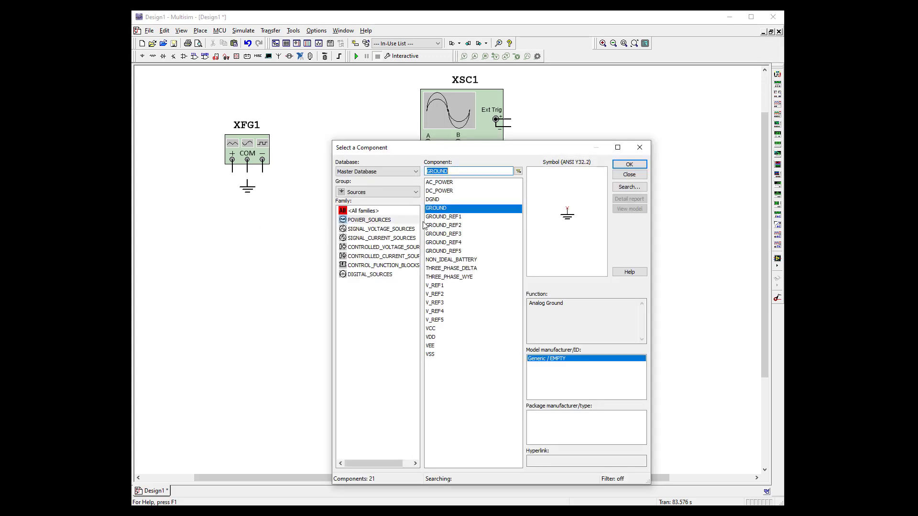
left_click(630, 165)
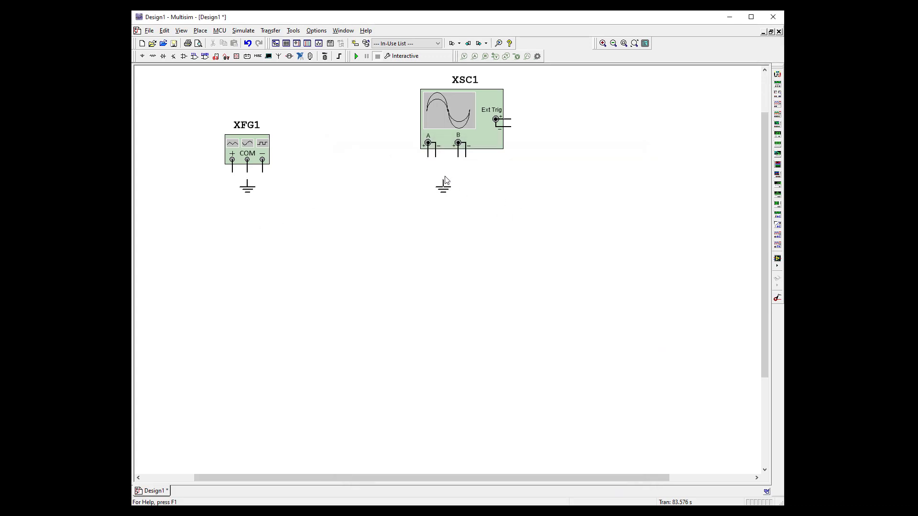
left_click(436, 181)
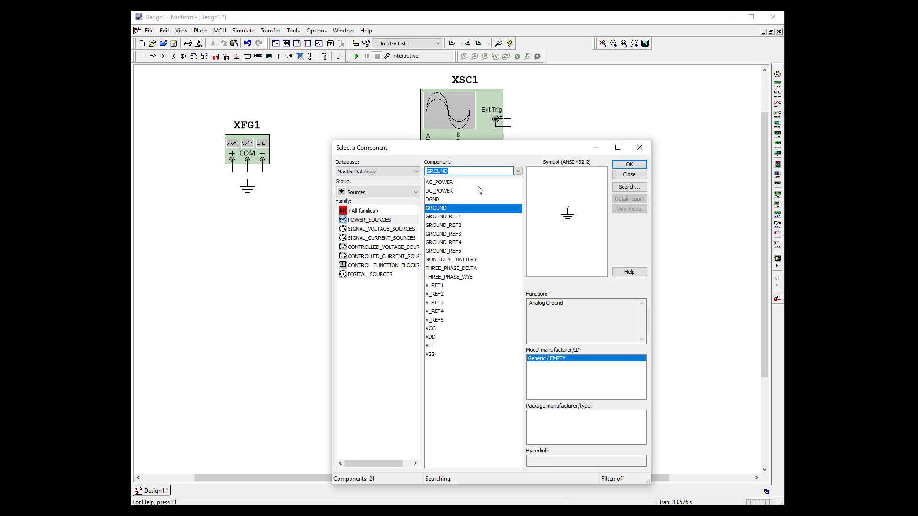
left_click(629, 165)
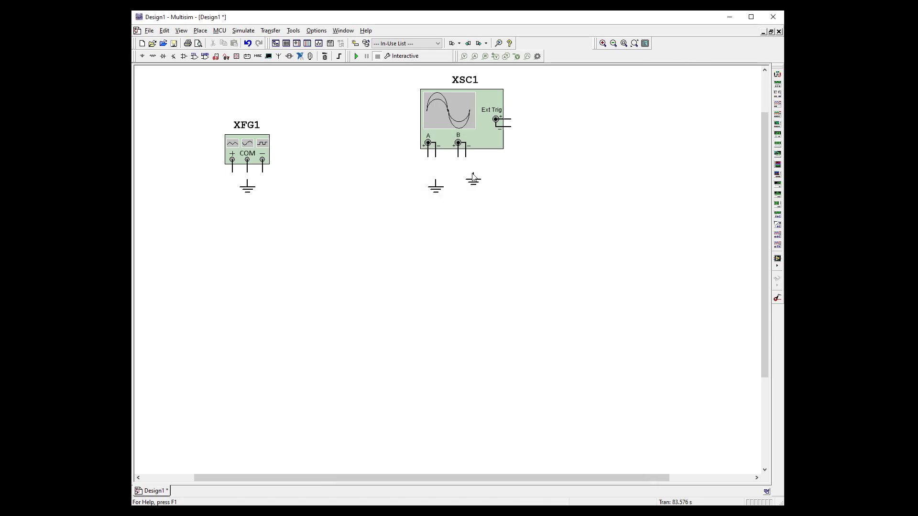
left_click(465, 180)
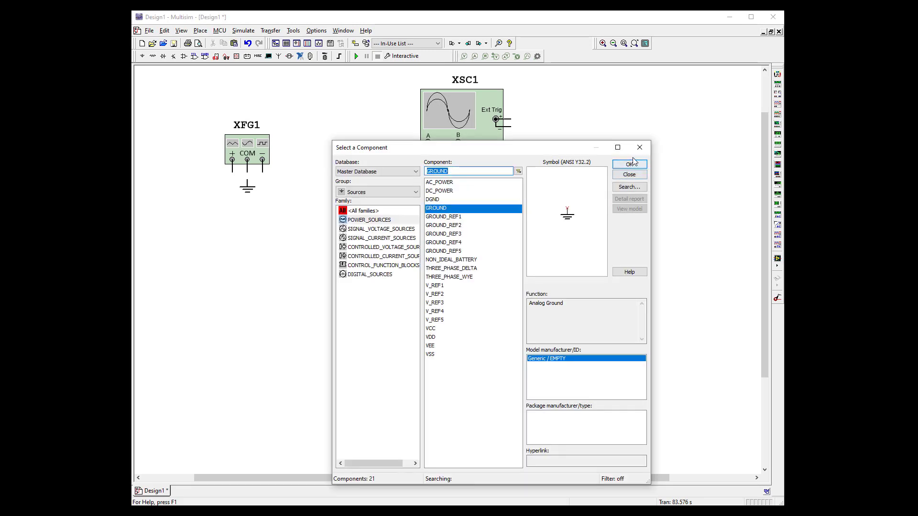
left_click(629, 164)
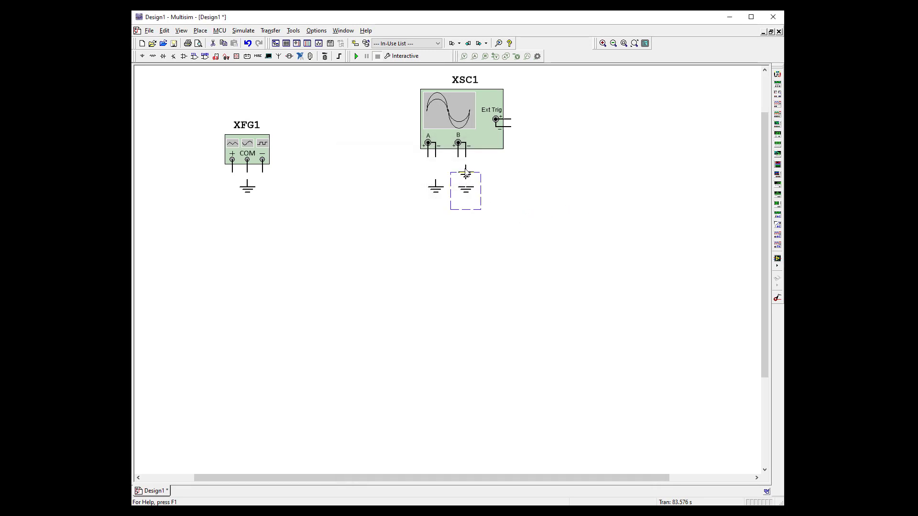
left_click(466, 173)
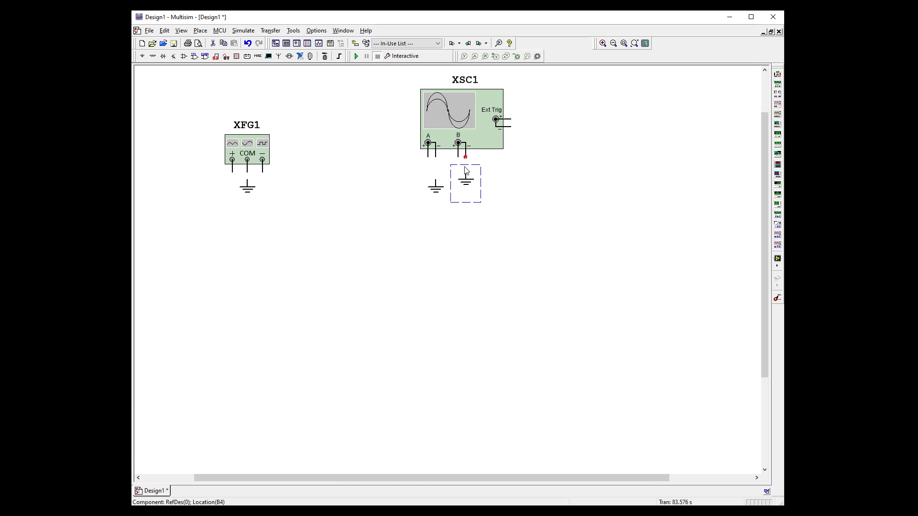
Wire the grounds to channel B, channel A and XFG1's COM terminal
left_click_drag(468, 174, 436, 199)
left_click(329, 248)
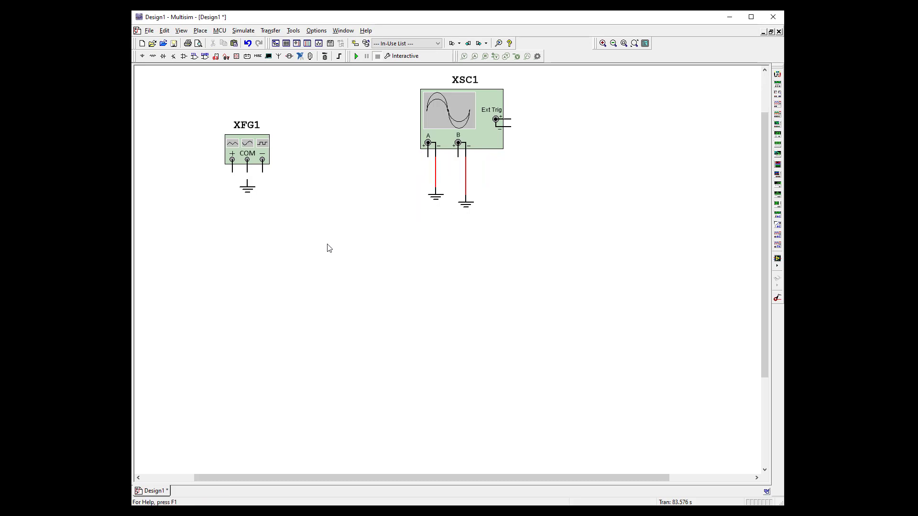
left_click(247, 191)
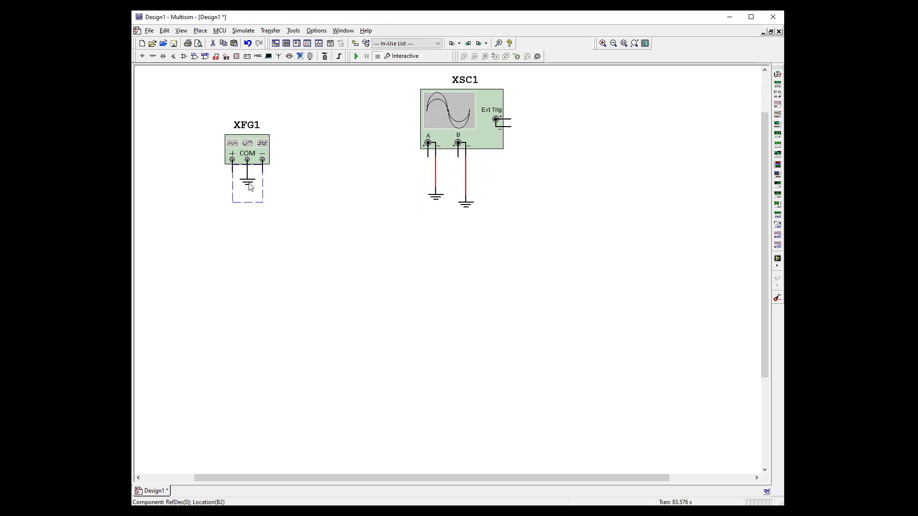
left_click_drag(250, 187, 246, 205)
left_click(322, 270)
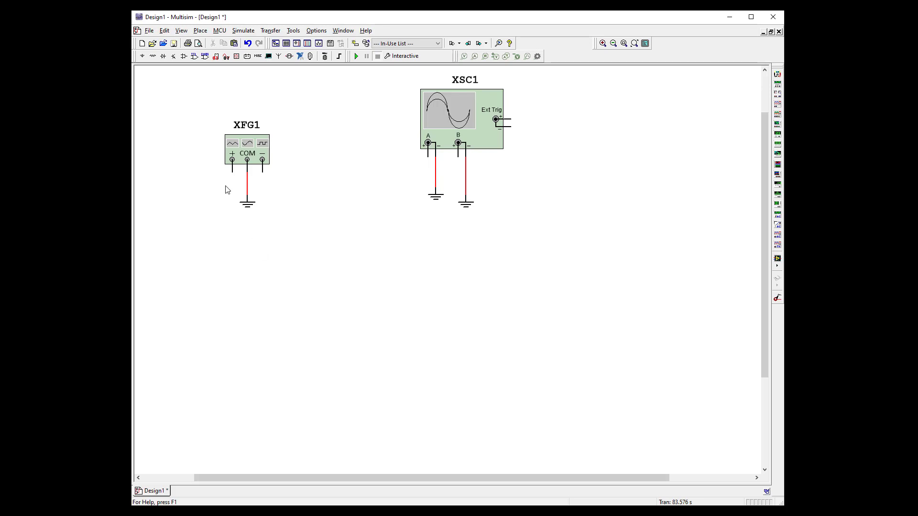
Wire XFG1's + output to XSC1 channel A, routing the wire lower
left_click(232, 171)
left_click(428, 157)
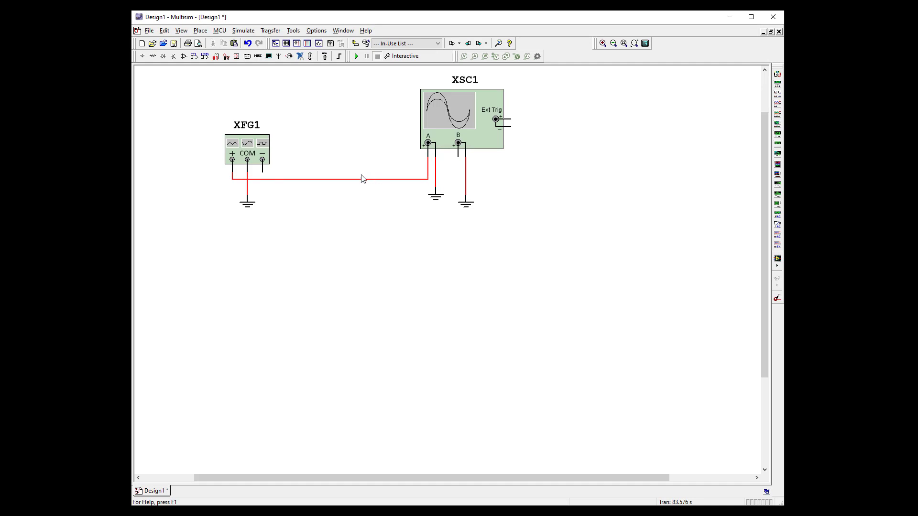
left_click_drag(360, 179, 344, 232)
left_click(262, 213)
Change XFG1's frequency unit to kHz for a 1 kHz output, then open XSC1's display
double_click(247, 154)
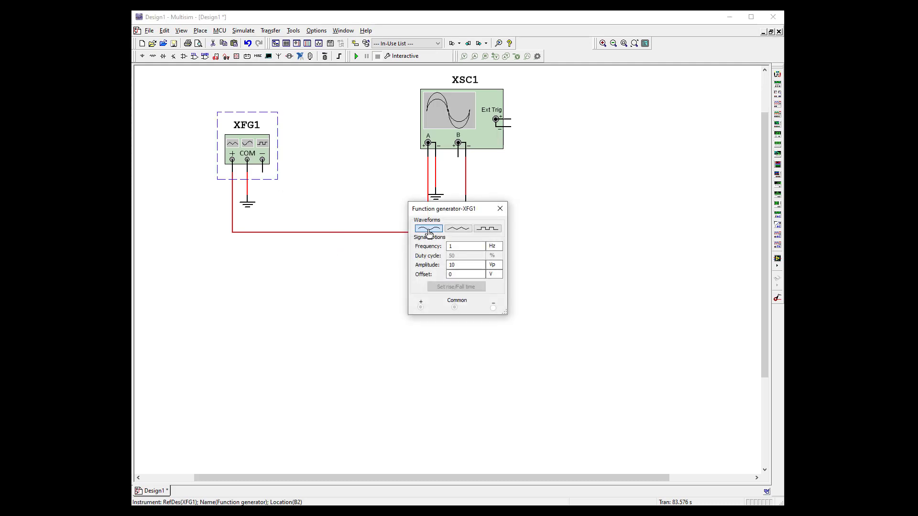
left_click(493, 246)
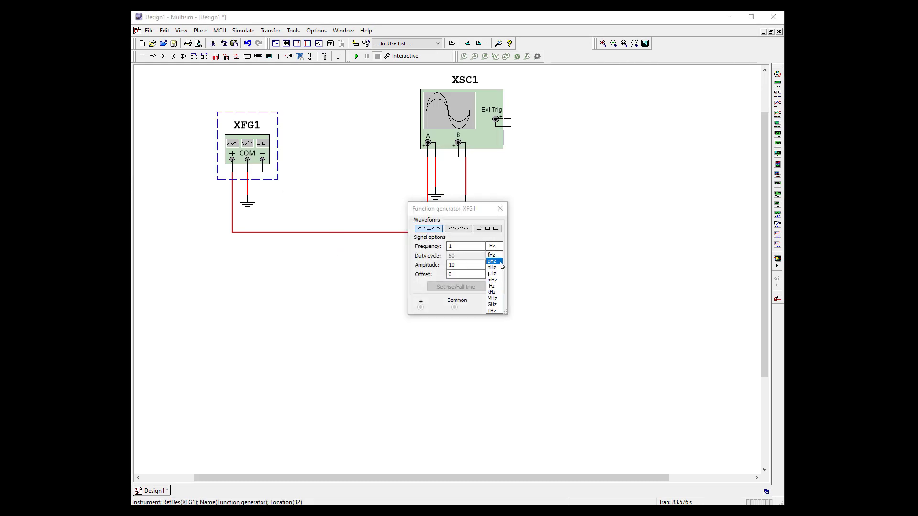
left_click(500, 293)
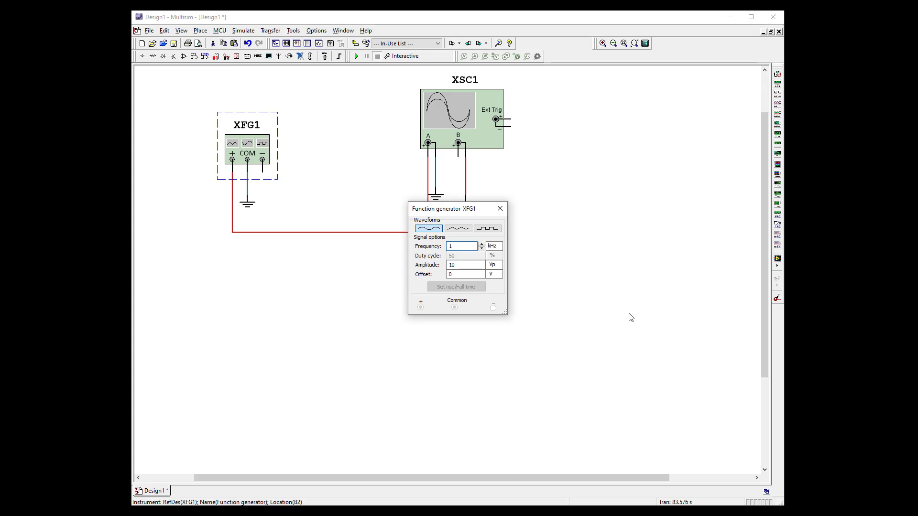
left_click(500, 208)
double_click(469, 130)
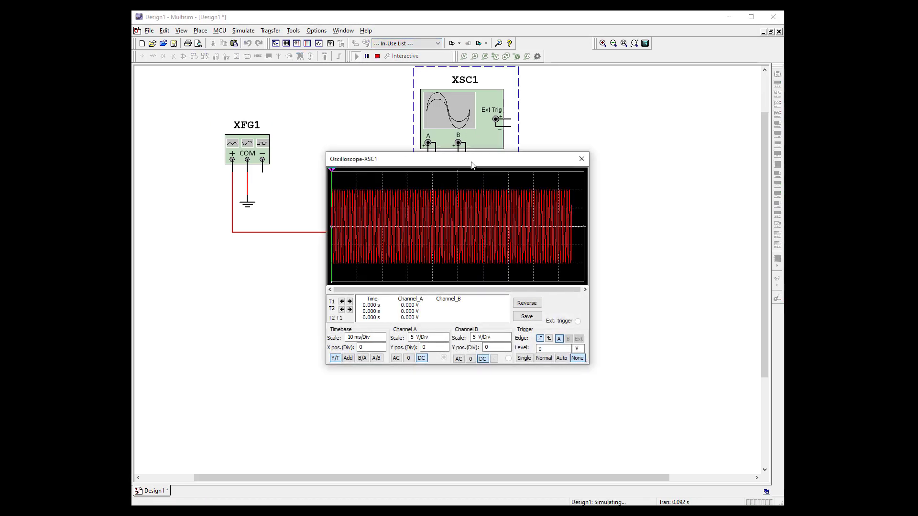
Set XSC1's timebase to 500 us/Div with Single triggering, moving the scope window lower
left_click_drag(471, 160, 446, 208)
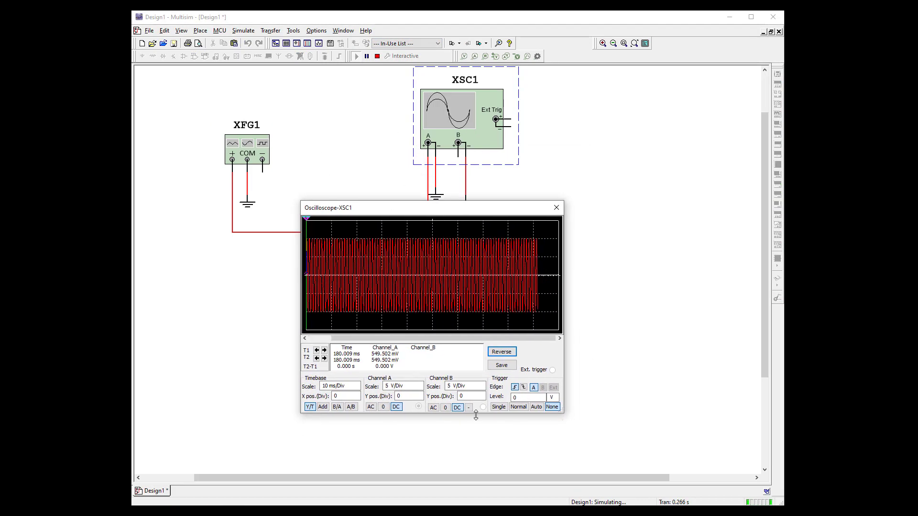
left_click(354, 391)
left_click(357, 389)
left_click(358, 389)
left_click(357, 390)
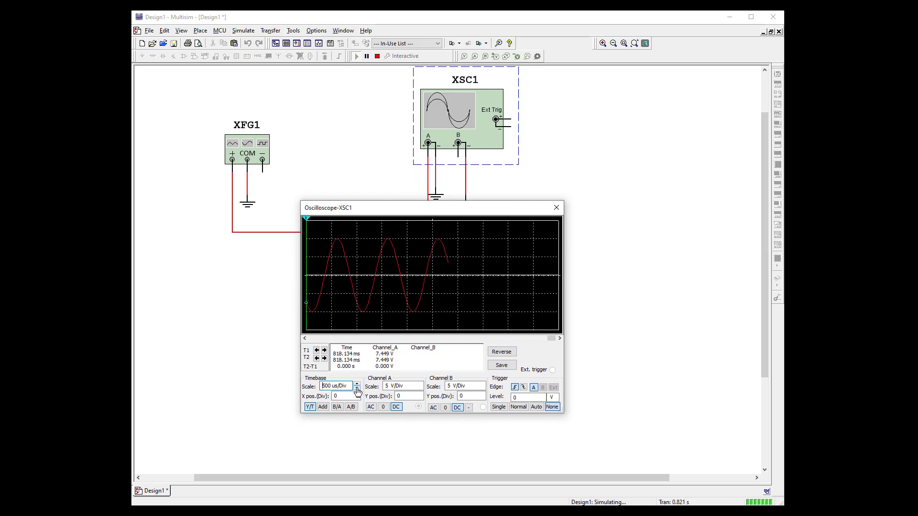
left_click(530, 406)
left_click(499, 407)
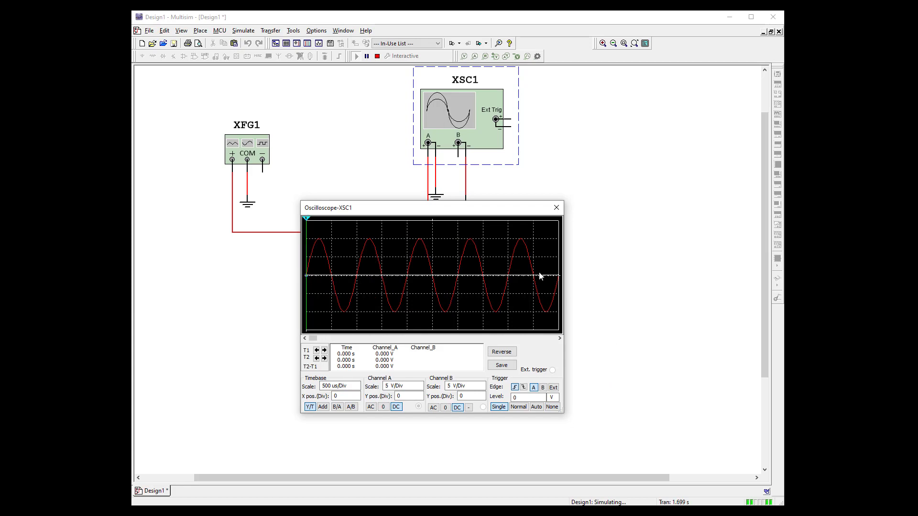
left_click_drag(448, 213, 520, 229)
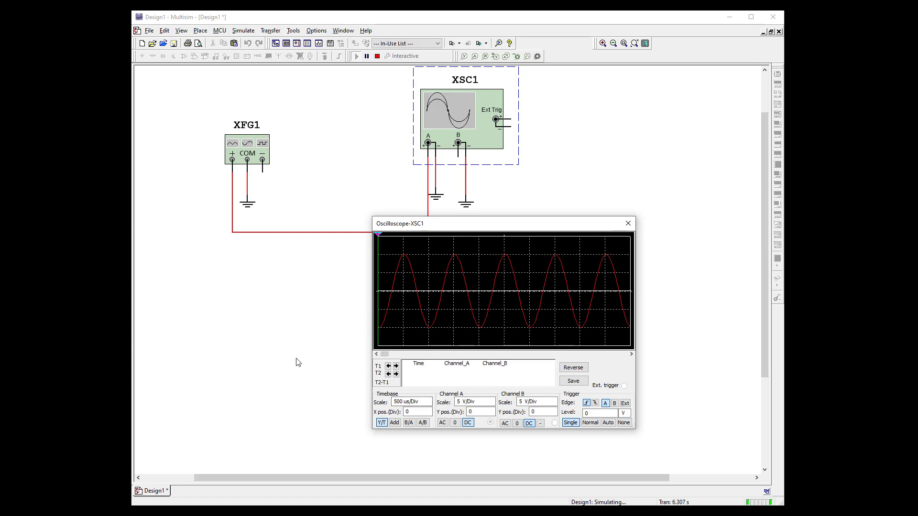
left_click_drag(485, 223, 465, 279)
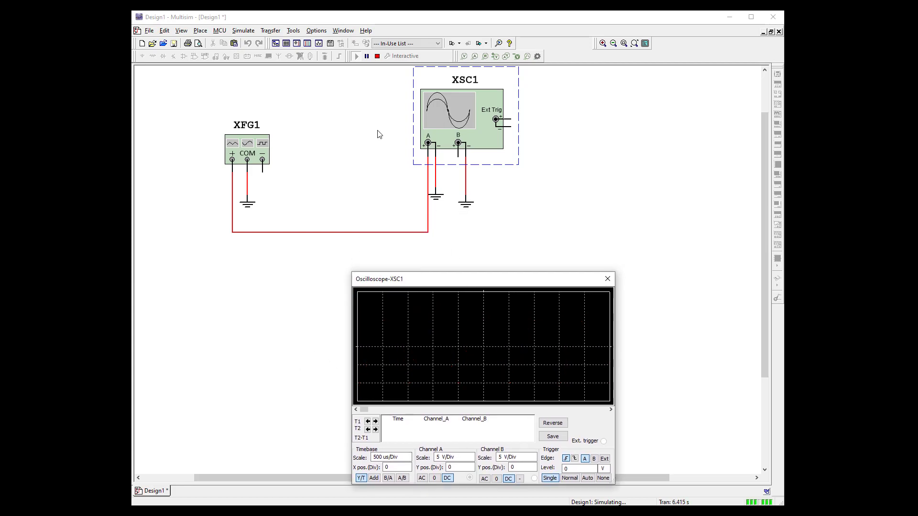
Colour the generator-to-channel-A wire yellow via Segment color and restart the simulation
left_click(377, 56)
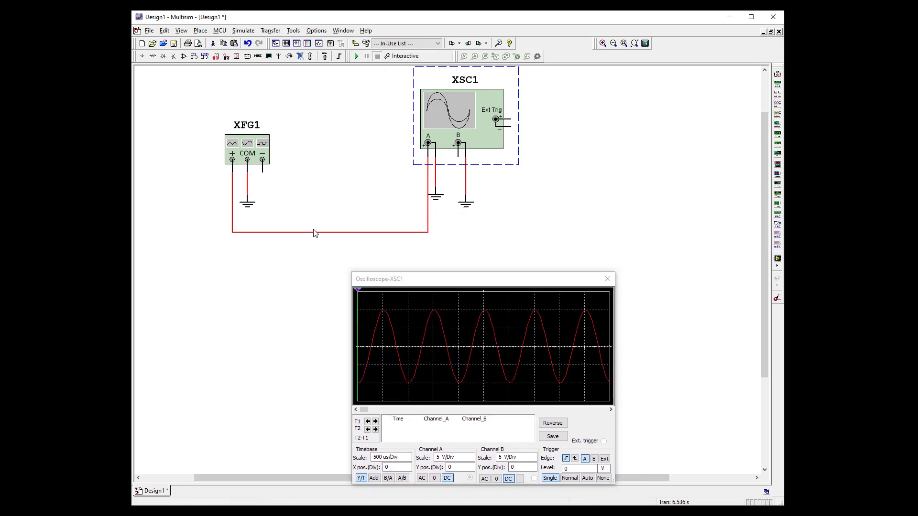
left_click(315, 233)
right_click(315, 232)
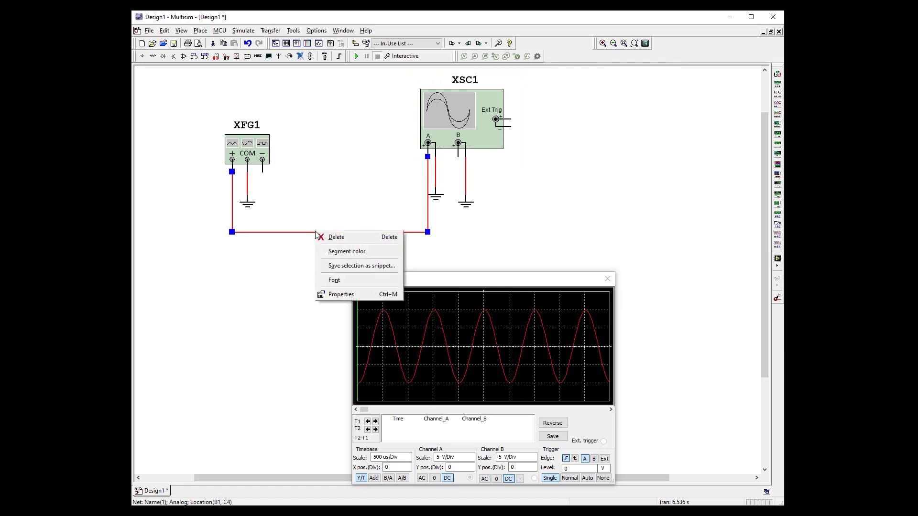
left_click(337, 252)
left_click(448, 285)
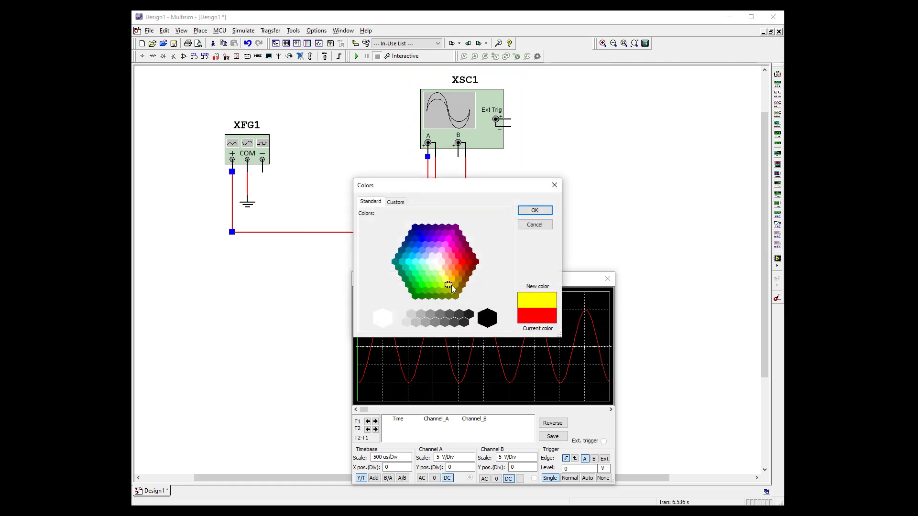
left_click(535, 210)
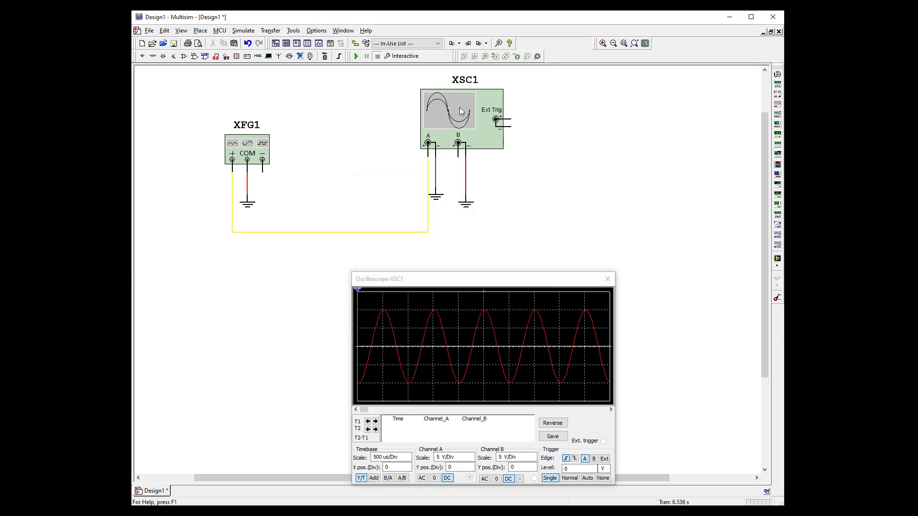
left_click(357, 56)
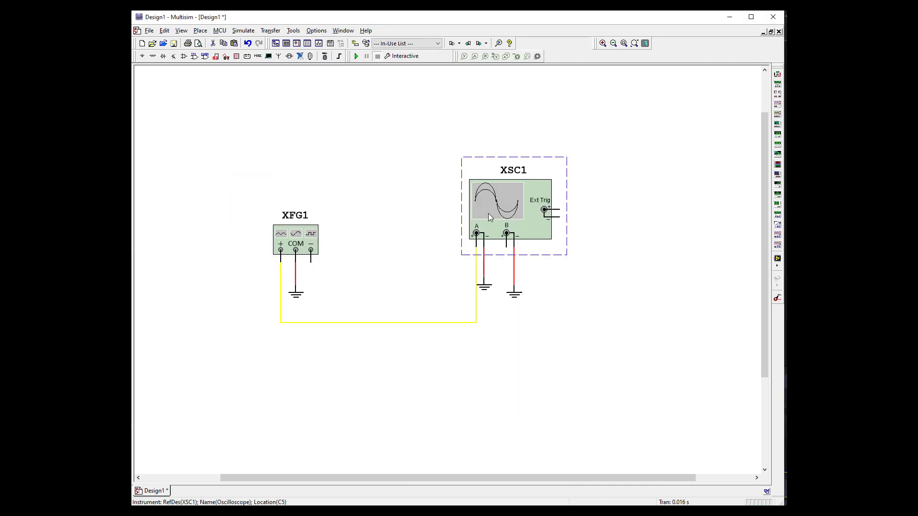
Switch XFG1 to a triangle wave and run to view it on XSC1
double_click(489, 213)
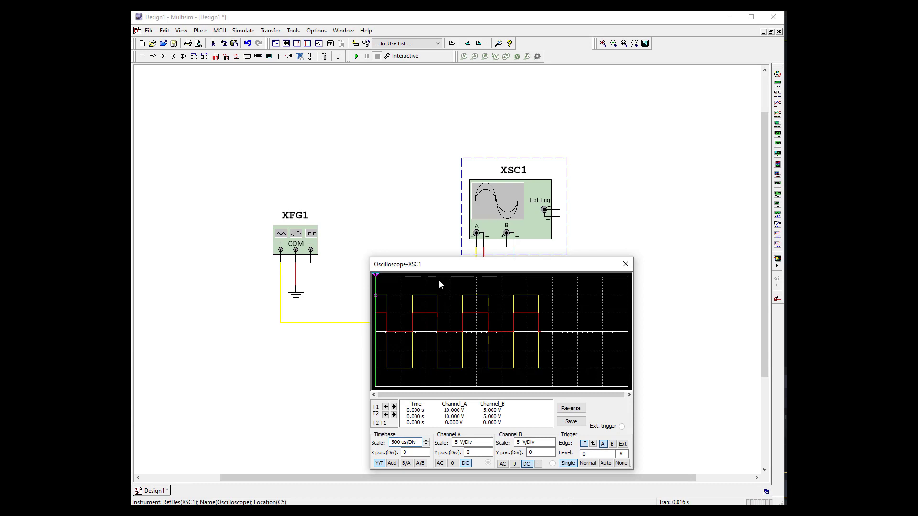
double_click(293, 236)
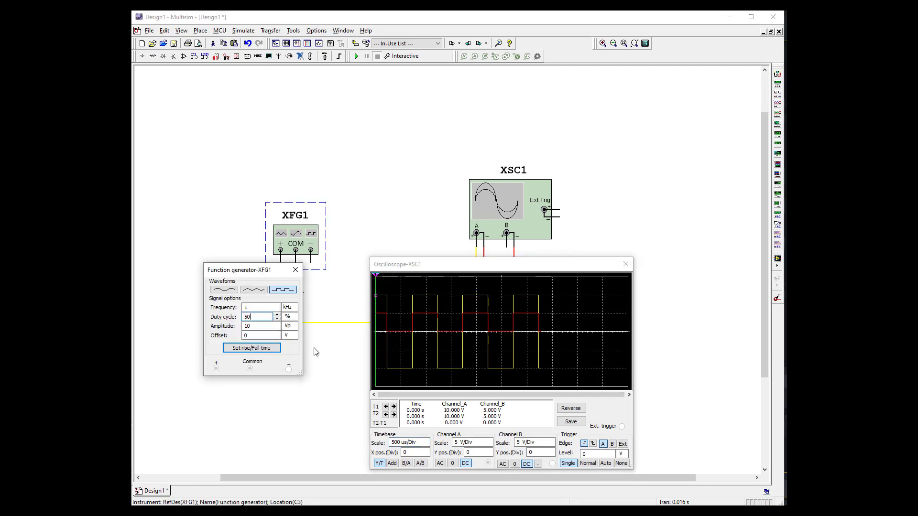
left_click(252, 290)
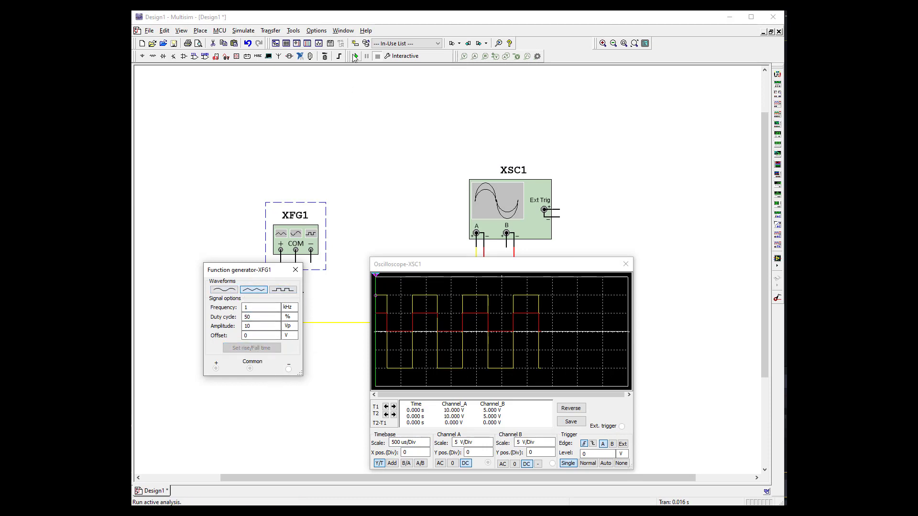
left_click(354, 56)
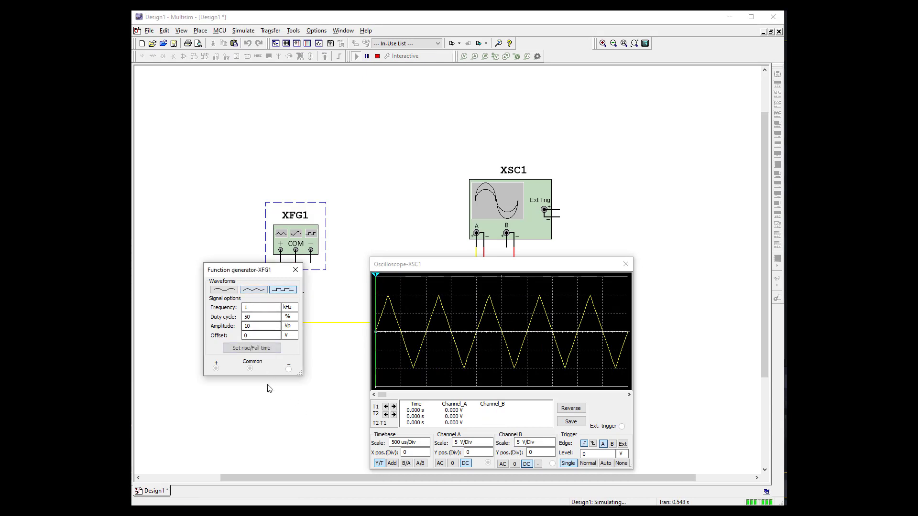
Rerun to show the 1 kHz square wave, then stop and close the generator settings
left_click(378, 56)
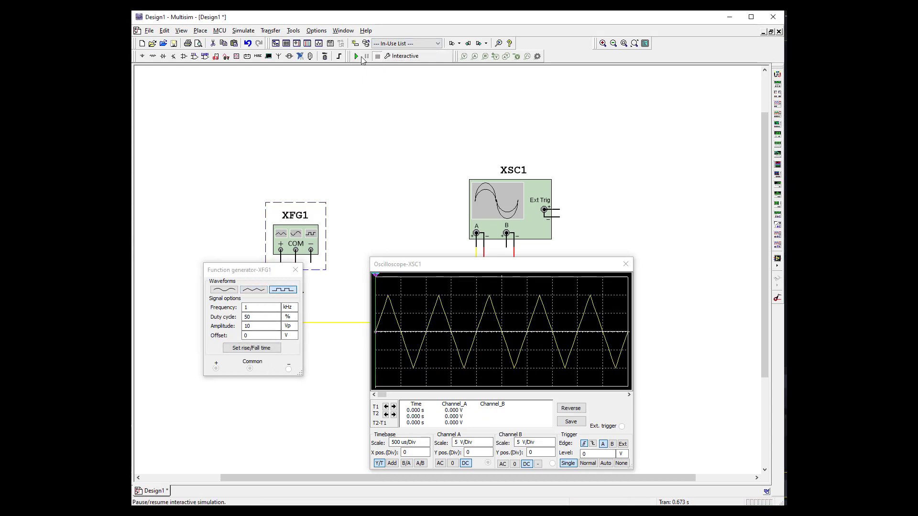
left_click(357, 56)
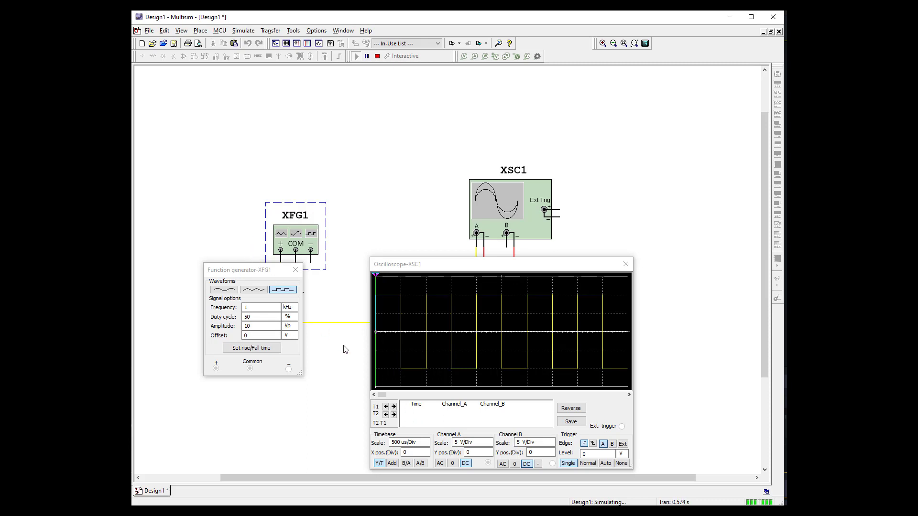
left_click(377, 56)
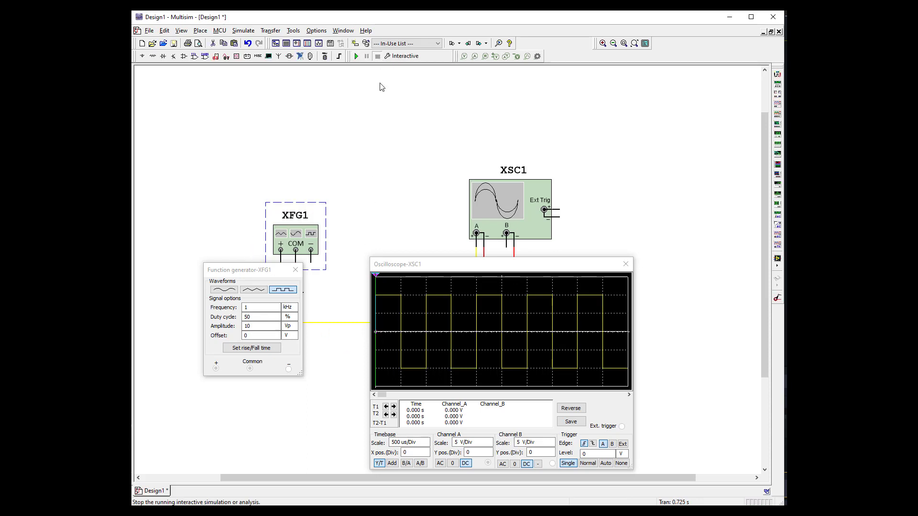
left_click(295, 271)
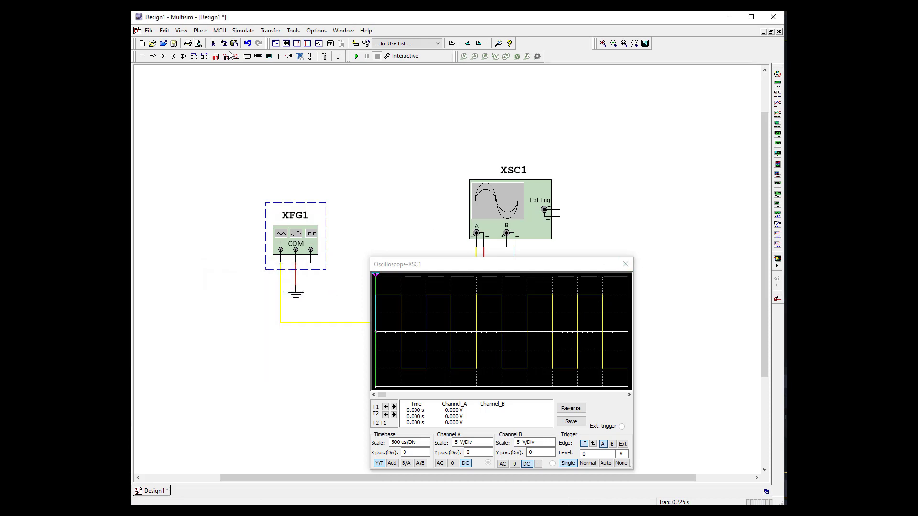
Place a CLOCK_VOLTAGE source V1 from SIGNAL_VOLTAGE_SOURCES to the right of the scope
left_click(152, 57)
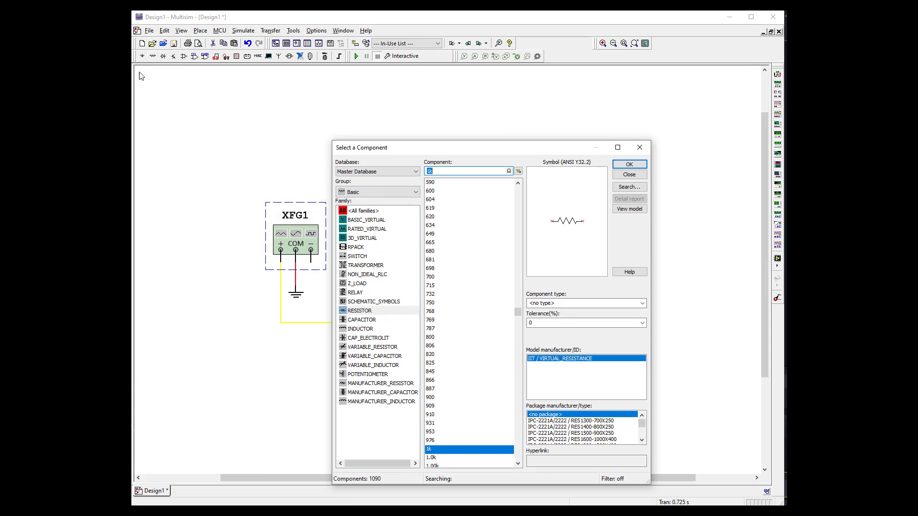
left_click(144, 56)
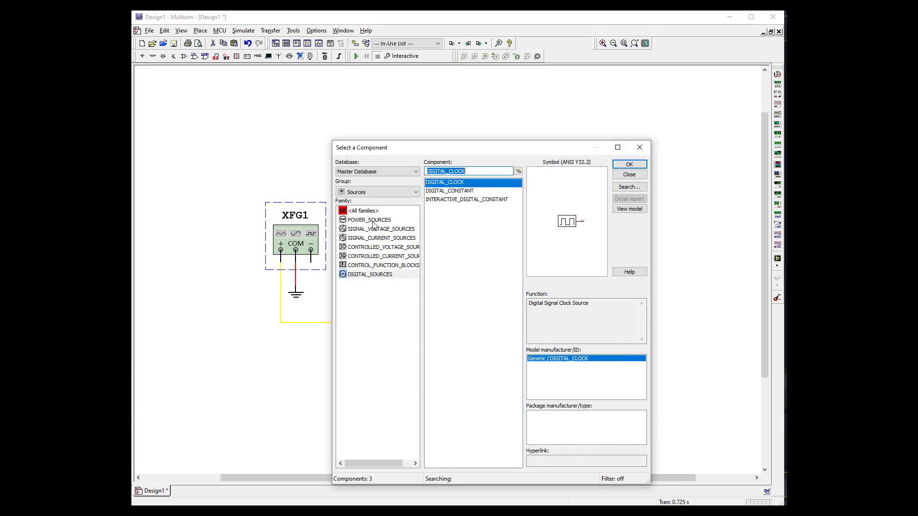
left_click(374, 230)
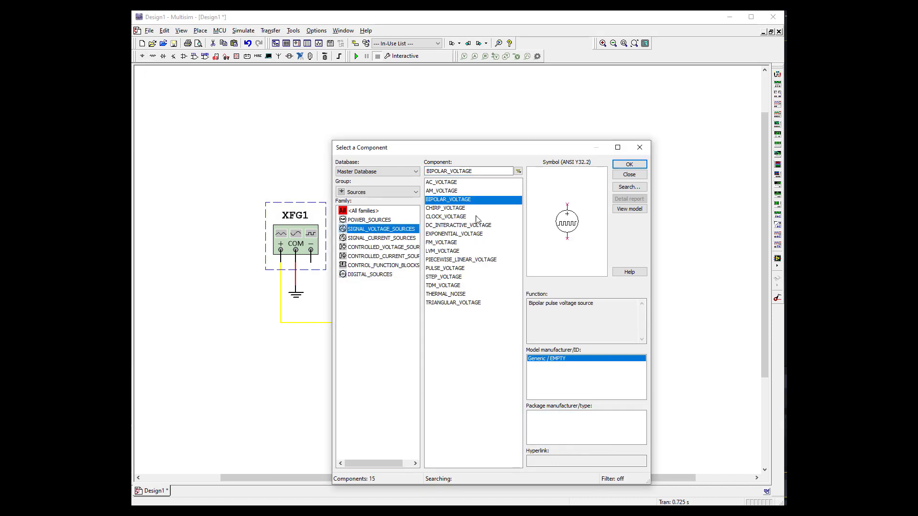
left_click(457, 183)
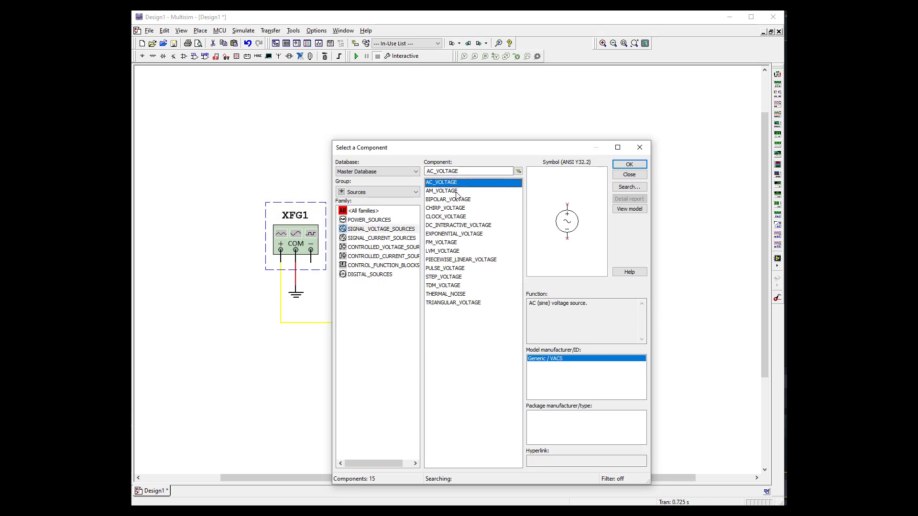
left_click(456, 192)
left_click(465, 200)
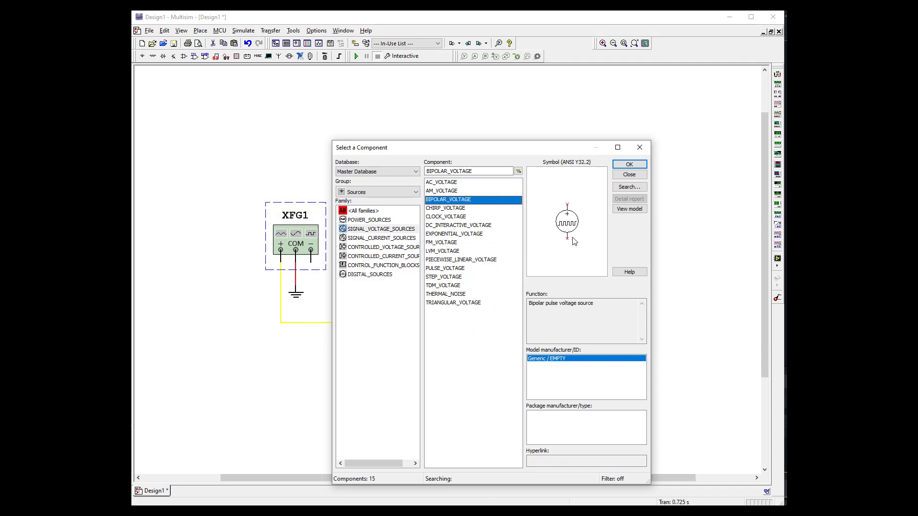
double_click(440, 218)
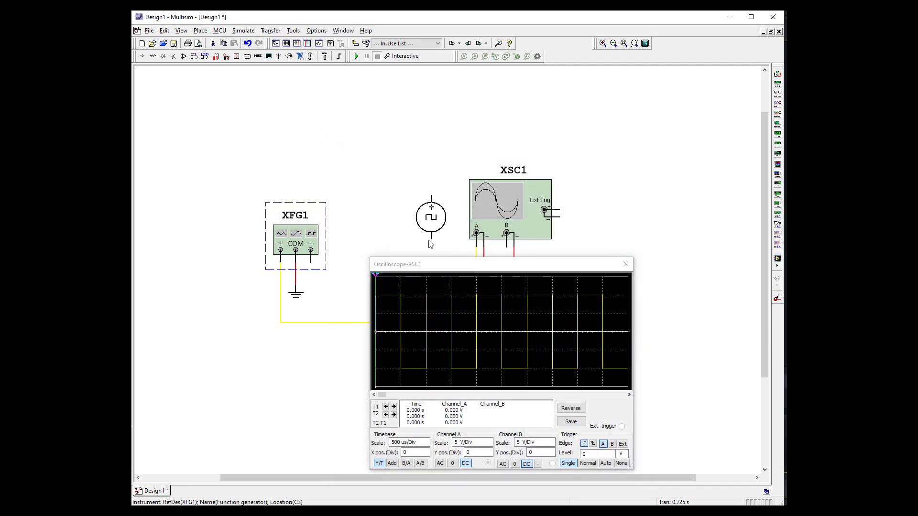
left_click(613, 221)
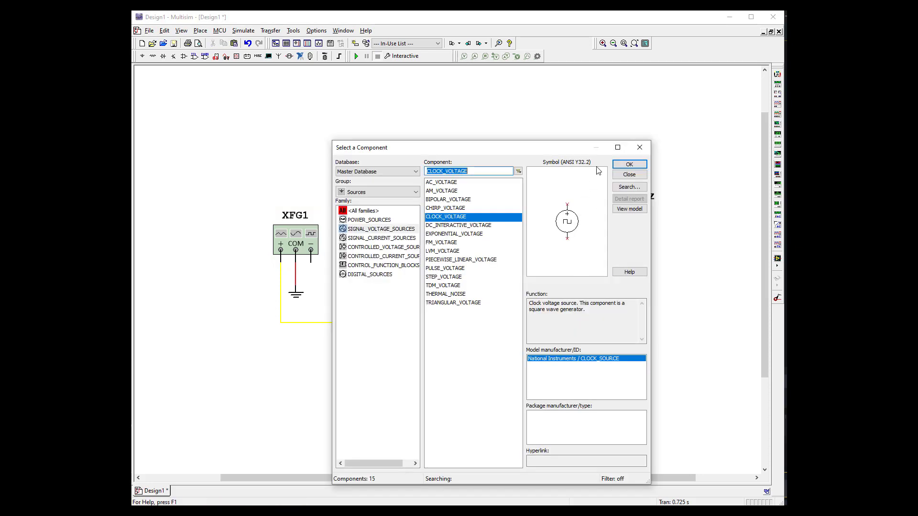
left_click(639, 147)
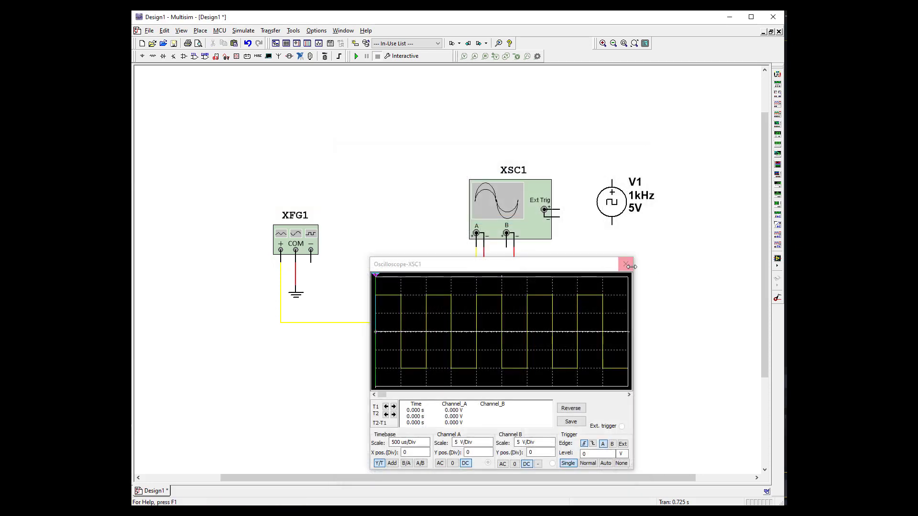
left_click_drag(617, 264, 558, 380)
left_click_drag(613, 202, 615, 293)
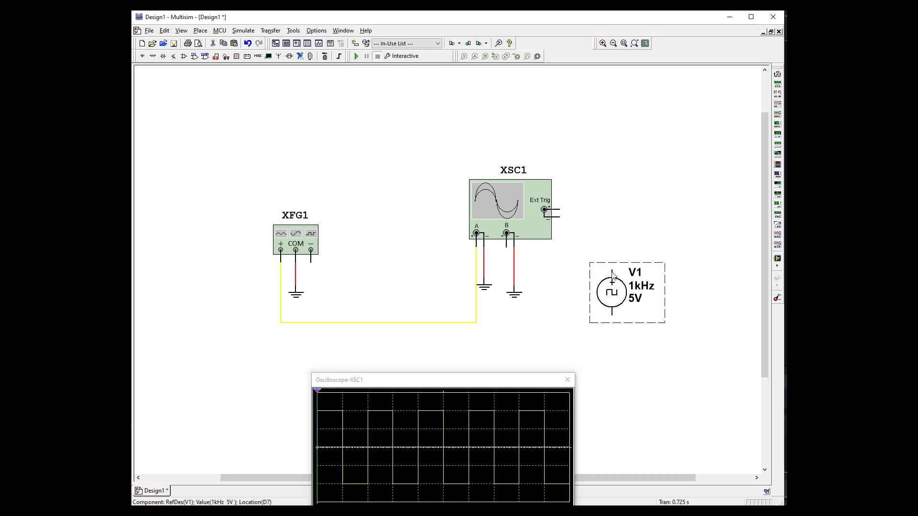
left_click(632, 232)
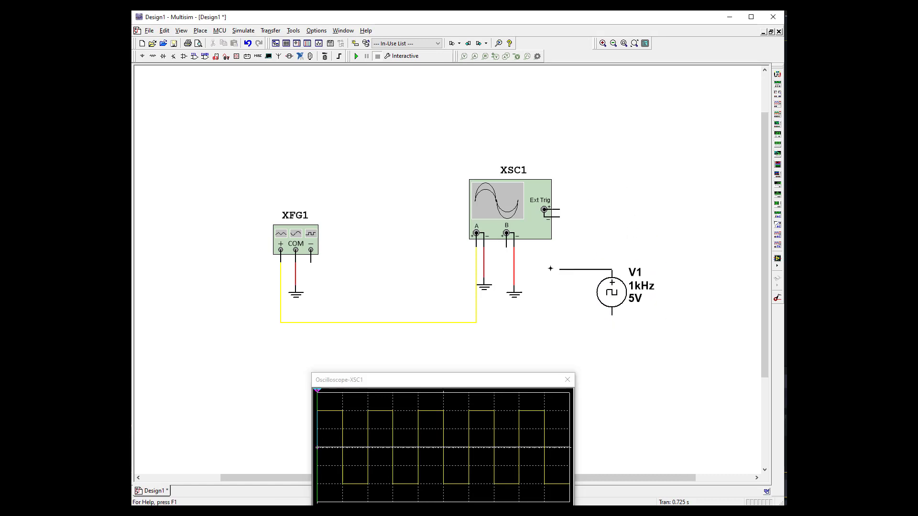
left_click(612, 270)
left_click(506, 245)
left_click(612, 313)
left_click(516, 270)
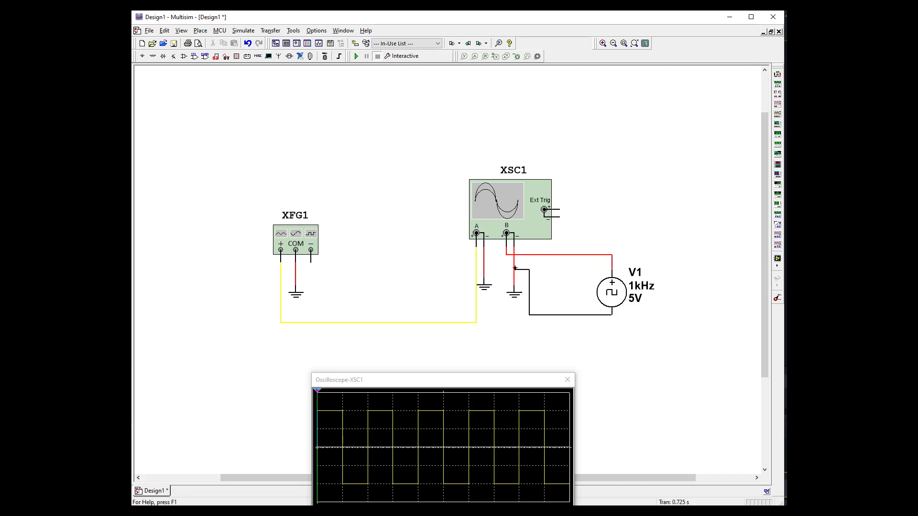
left_click_drag(518, 298, 517, 337)
double_click(615, 299)
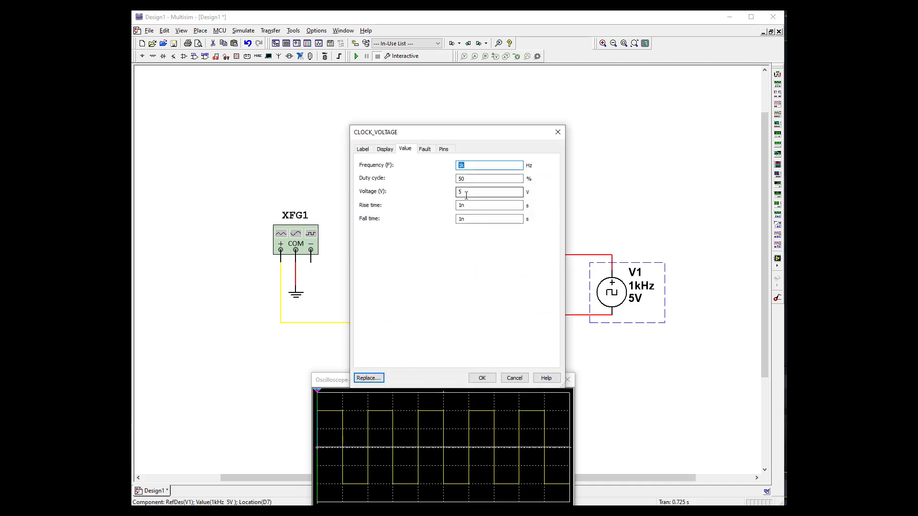
left_click(651, 389)
Start the simulation and set scope Channel A coupling to 0 to flatten its trace
key("Escape")
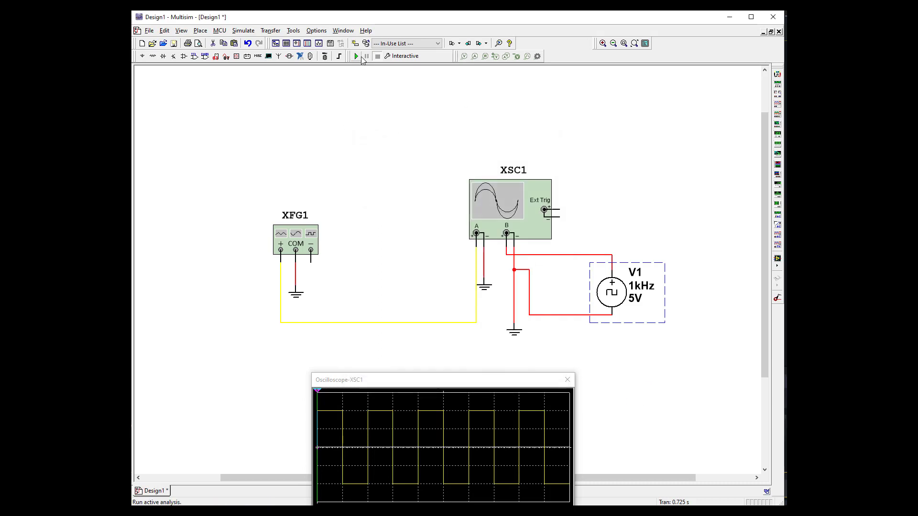
key("F5")
left_click_drag(444, 380, 457, 155)
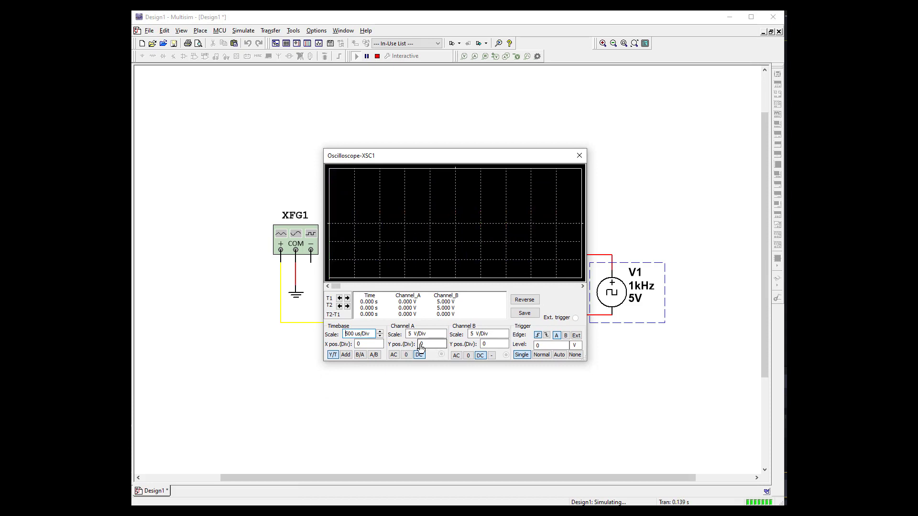
left_click(406, 355)
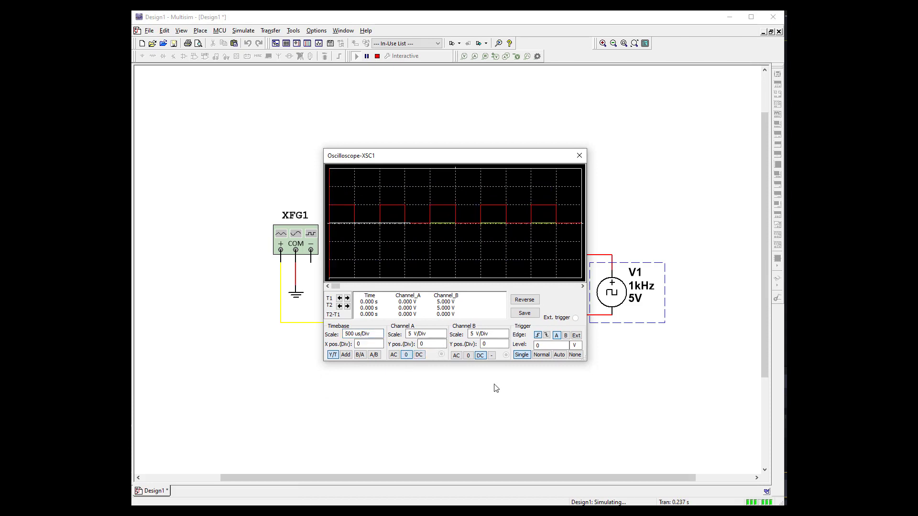
left_click_drag(464, 163, 416, 306)
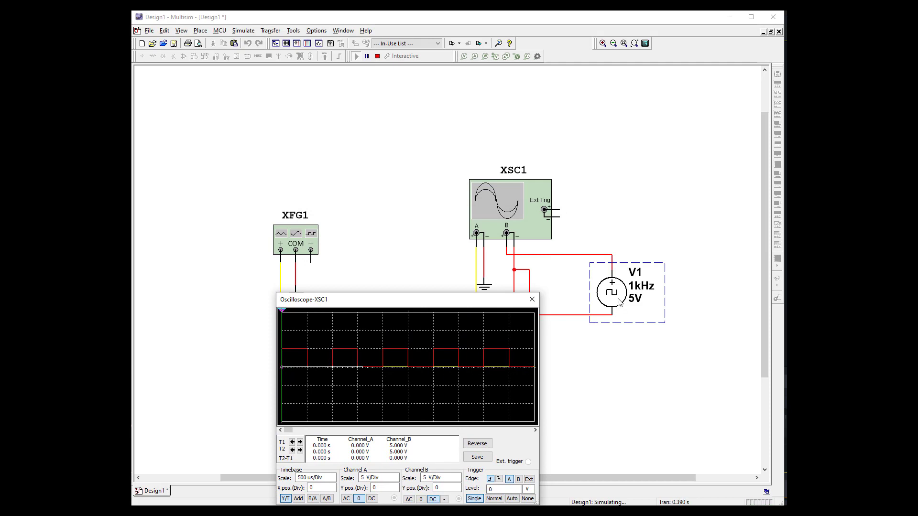
Change clock source V1's voltage to 10 V and rerun the simulation
double_click(589, 299)
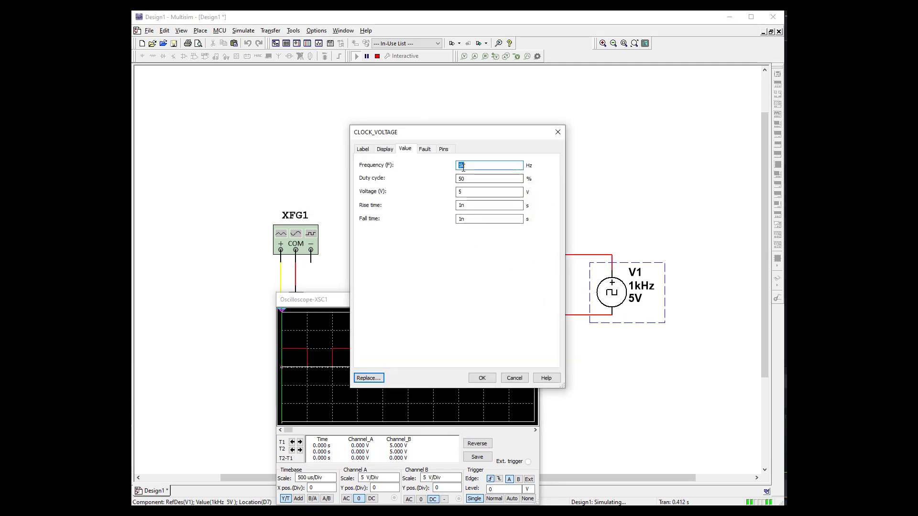
double_click(464, 192)
type("10")
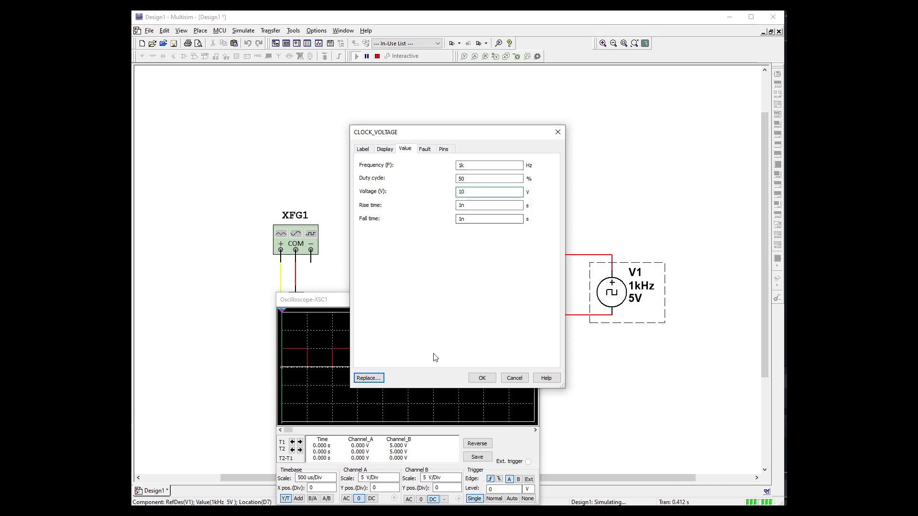
left_click(483, 379)
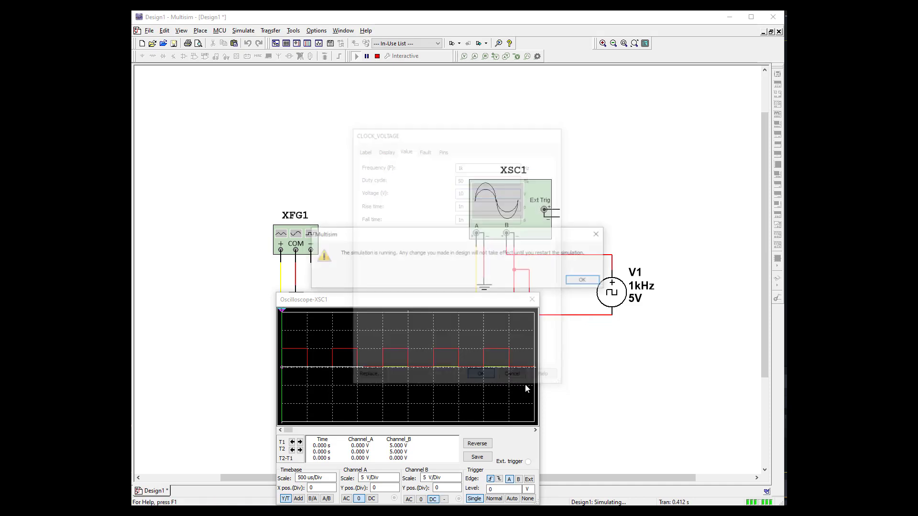
left_click(584, 281)
left_click(377, 56)
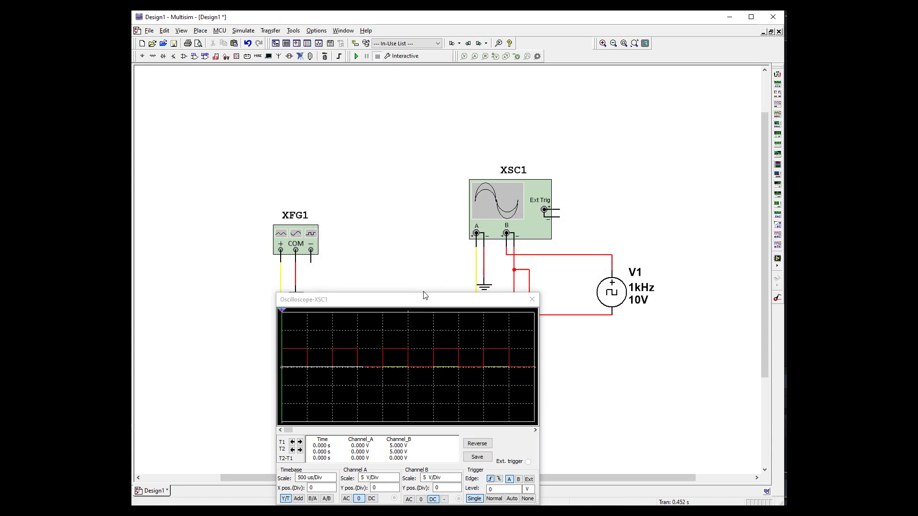
left_click_drag(424, 302, 403, 232)
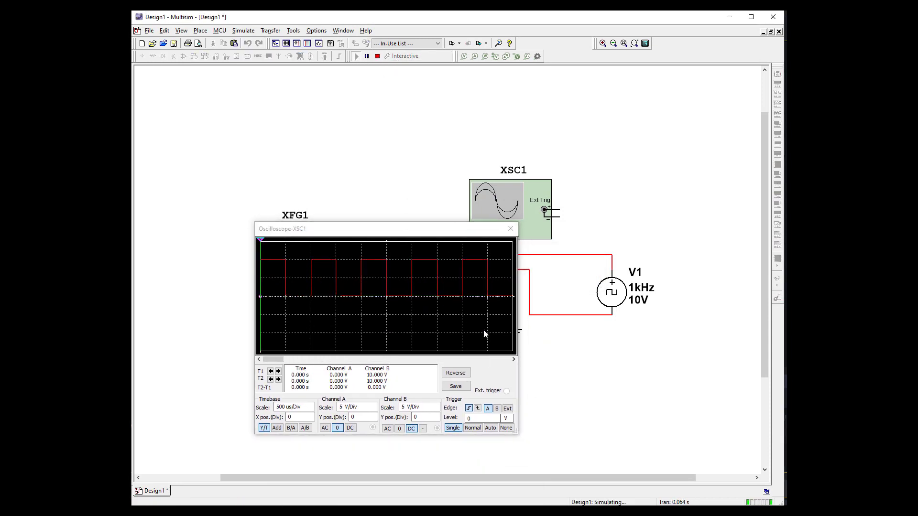
Stop the simulation and set V1's duty cycle from 50 to 75%
left_click(377, 56)
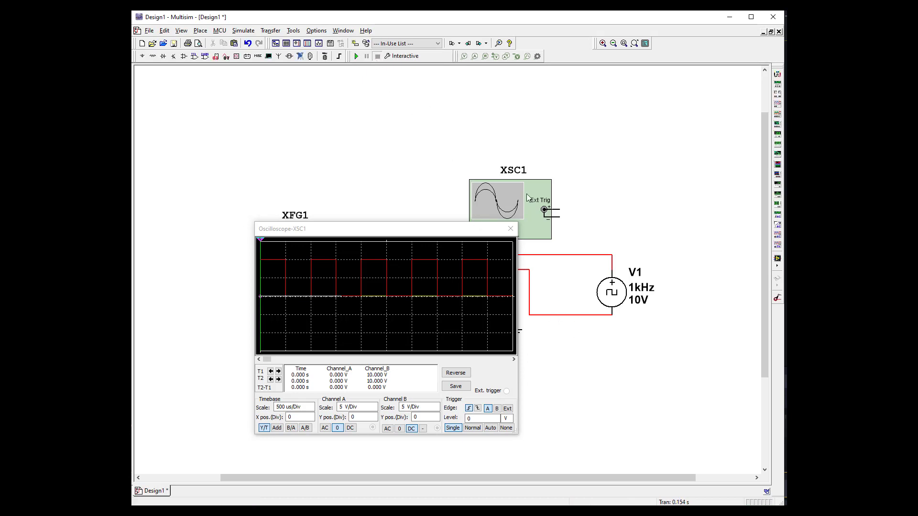
double_click(623, 305)
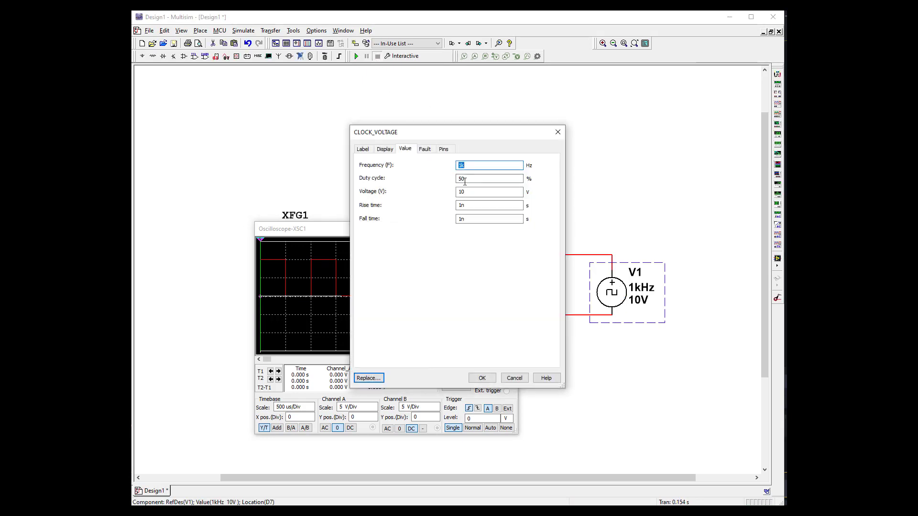
left_click(463, 179)
double_click(475, 179)
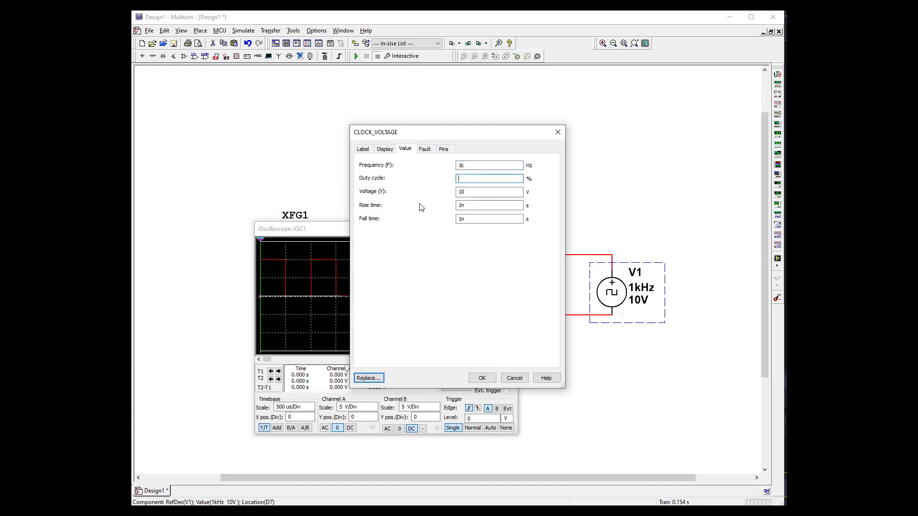
type("75")
left_click(484, 377)
Run and stop the simulation to view the 75% waveform, then close the Oscilloscope-XSC1 window
left_click(356, 56)
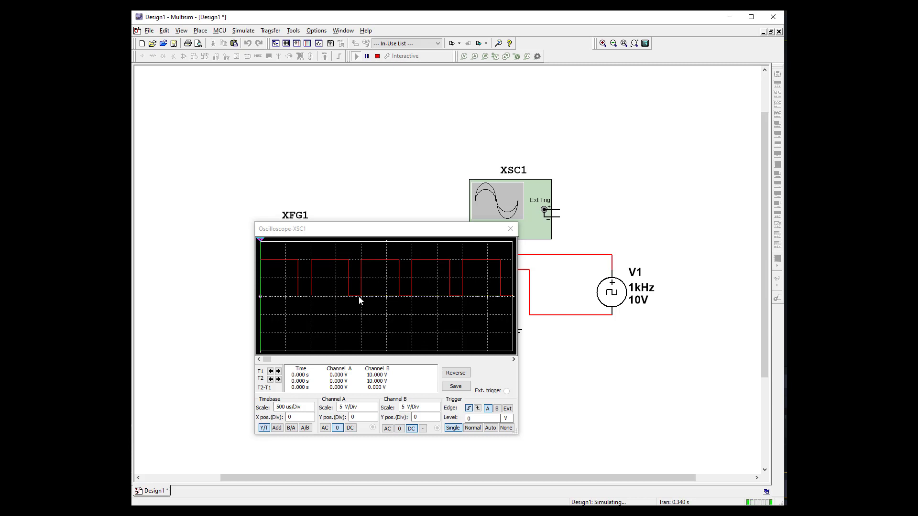
left_click(377, 56)
left_click(510, 229)
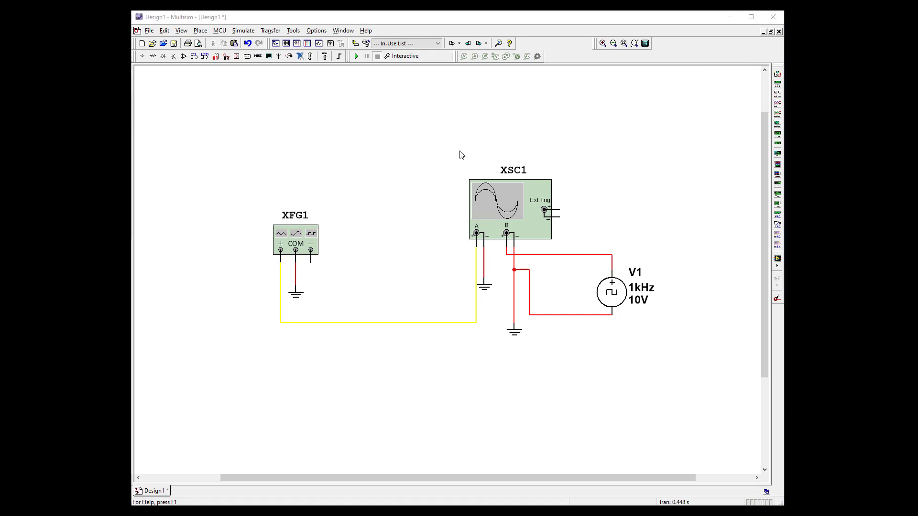
Delete XSC1, V1 and their grounds, and place a Tektronix oscilloscope above XFG1
left_click_drag(454, 148, 671, 375)
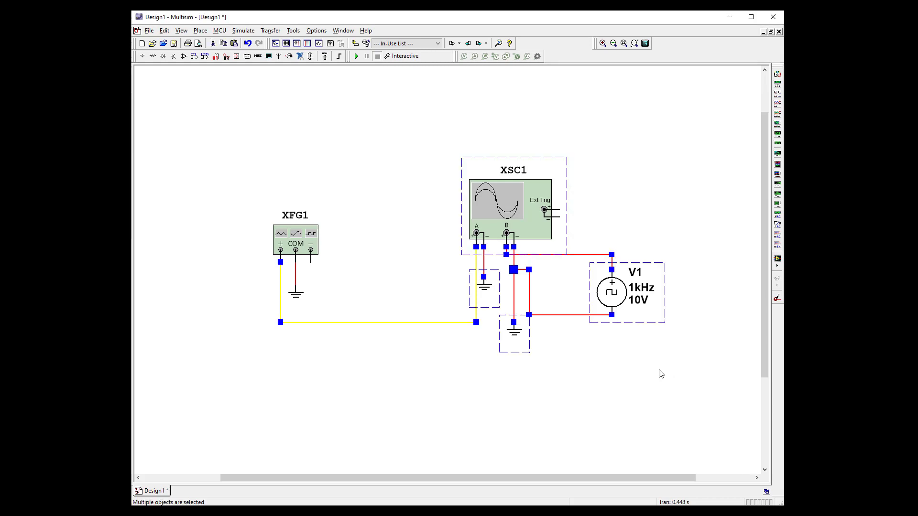
key("Delete")
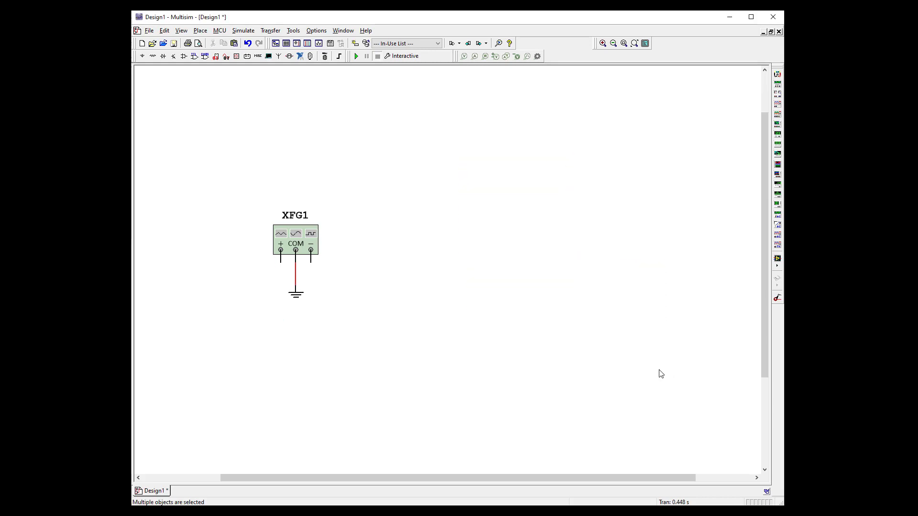
left_click(778, 249)
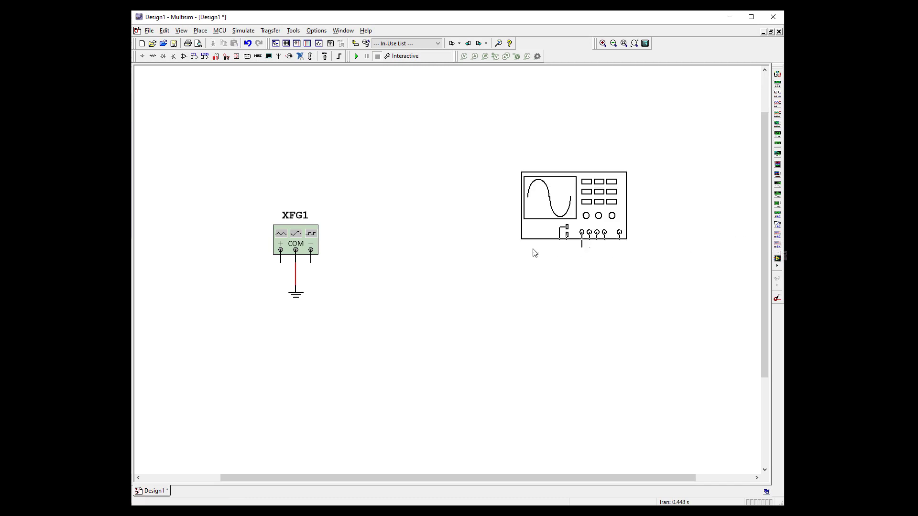
left_click(433, 227)
Copy XFG1's ground and paste it onto the Tektronix scope's G pin
left_click(298, 301)
right_click(297, 300)
left_click(316, 102)
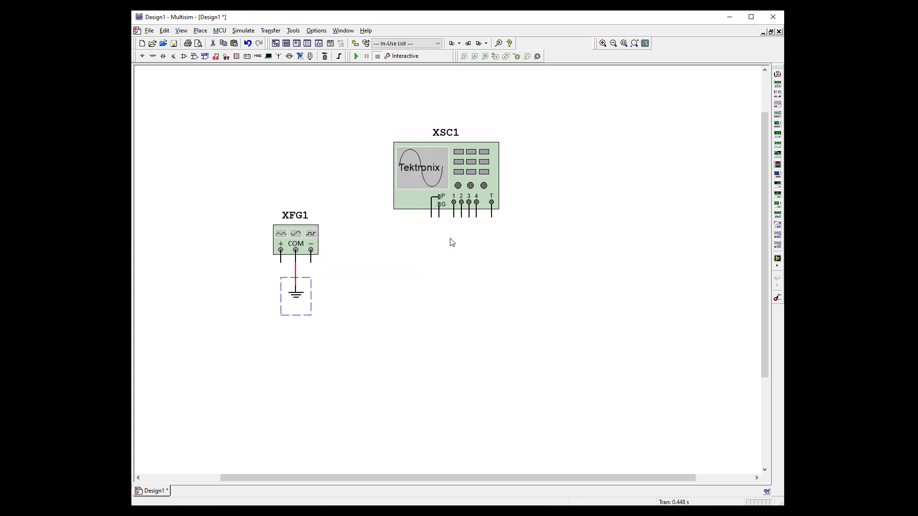
right_click(437, 238)
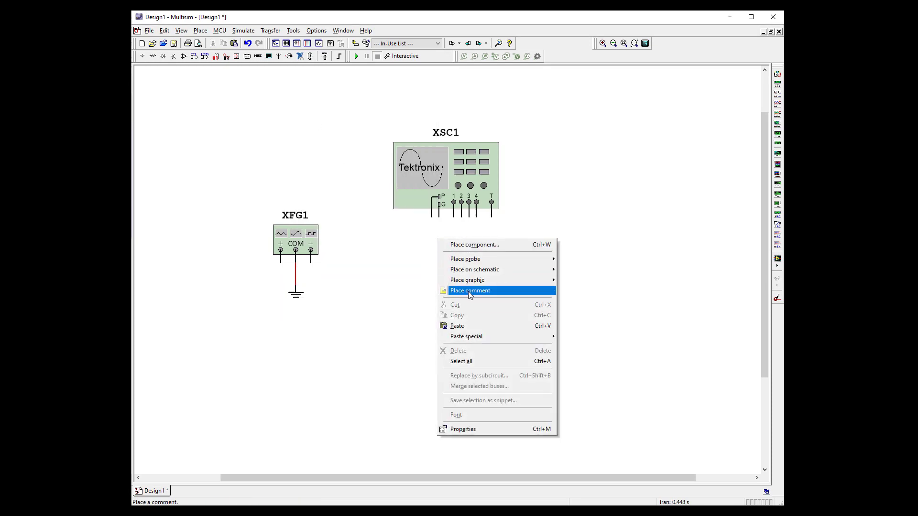
left_click(466, 326)
left_click(439, 229)
left_click_drag(439, 229, 439, 260)
left_click(442, 267)
left_click(487, 262)
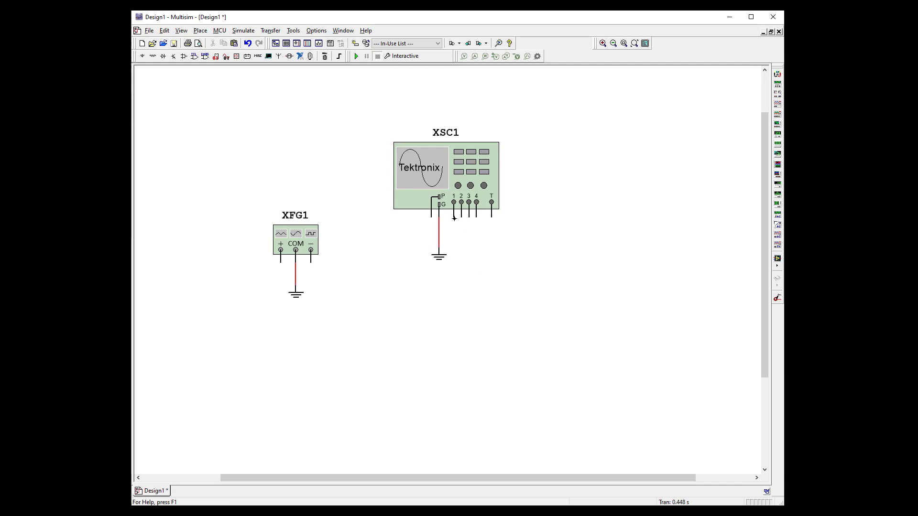
Wire the scope's channel 1 pin to XFG1's + terminal, routing the wire below the ground
left_click(454, 202)
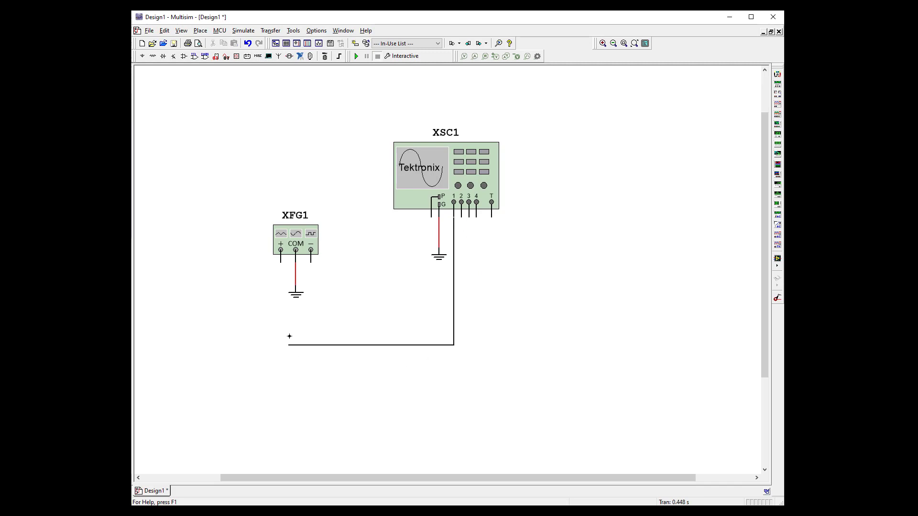
left_click(280, 262)
left_click(338, 270)
left_click_drag(339, 268, 338, 338)
left_click(580, 310)
Open the Tektronix scope panel, start the simulation and power the scope on
double_click(424, 176)
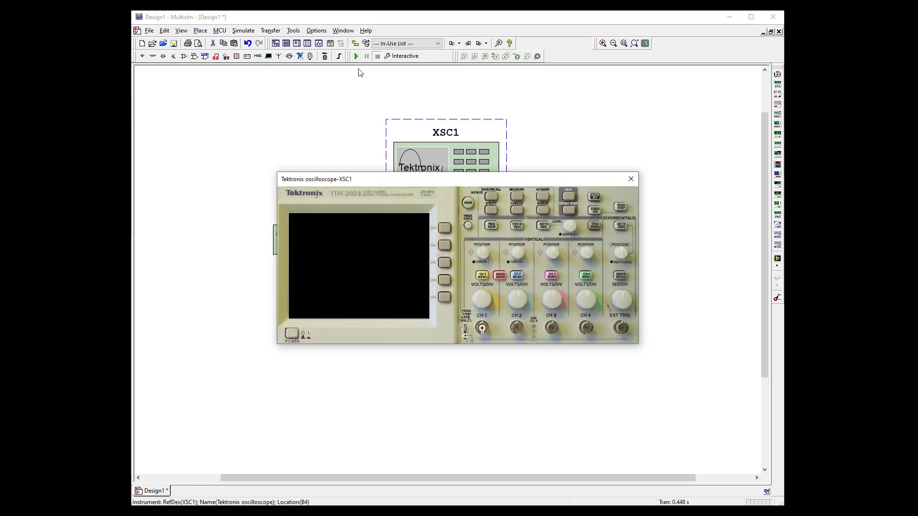
left_click(356, 56)
mouse_move(433, 180)
left_mouse_down()
mouse_move(447, 213)
mouse_move(390, 261)
mouse_move(376, 168)
mouse_move(431, 178)
left_mouse_up()
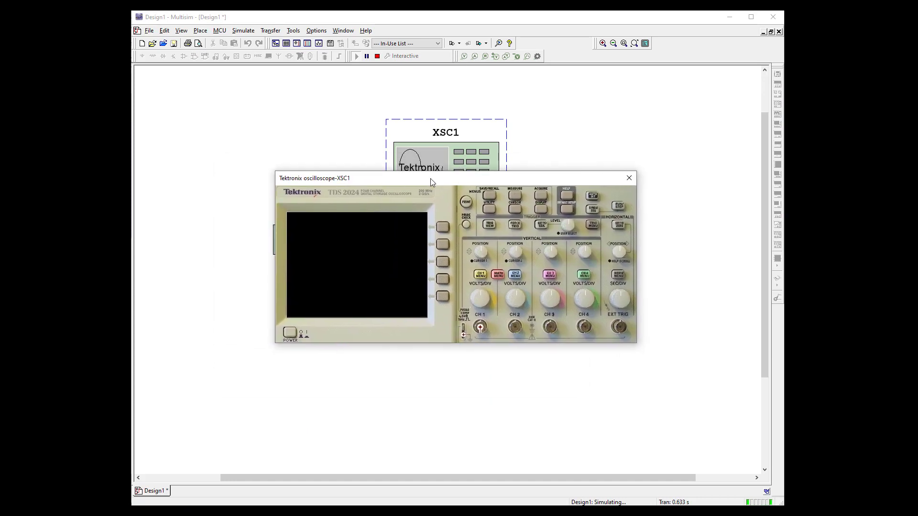
left_click(294, 334)
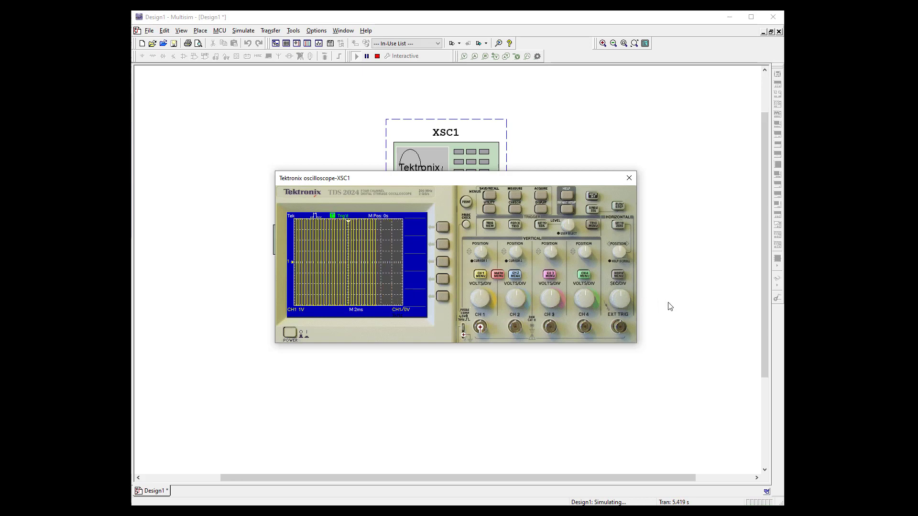
Set CH1 to 20 V/div and the timebase to 200 us/div
left_click(624, 296)
left_click(616, 300)
left_click(615, 302)
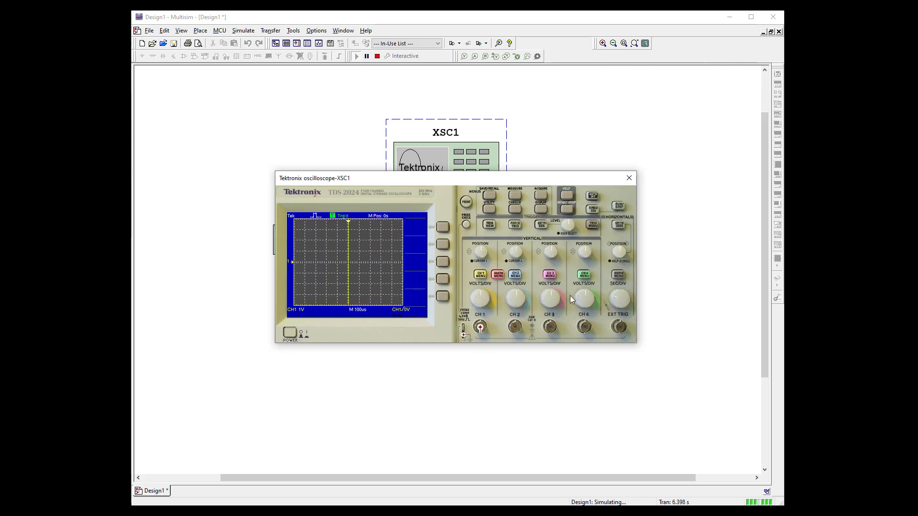
left_click(483, 298)
left_click(484, 299)
left_click(484, 300)
left_click(484, 301)
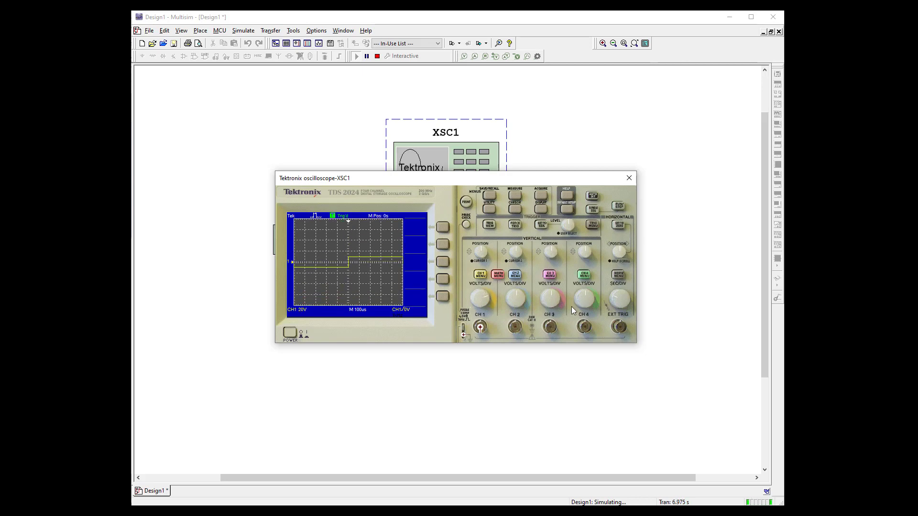
left_click(613, 300)
left_click(611, 304)
left_click(612, 303)
left_click(613, 300)
Capture a single sequence of the square wave, then open the MEASURE and CURSOR menus
left_click(593, 211)
left_click(514, 196)
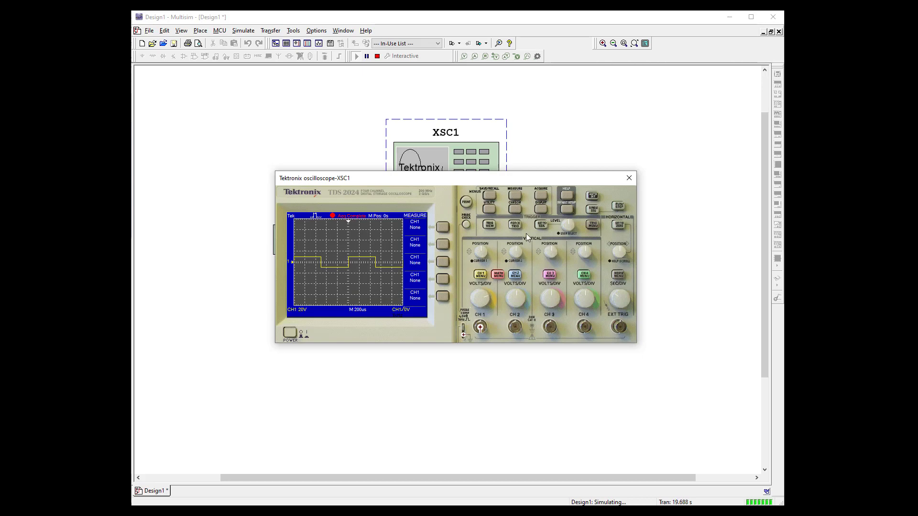
left_click(516, 210)
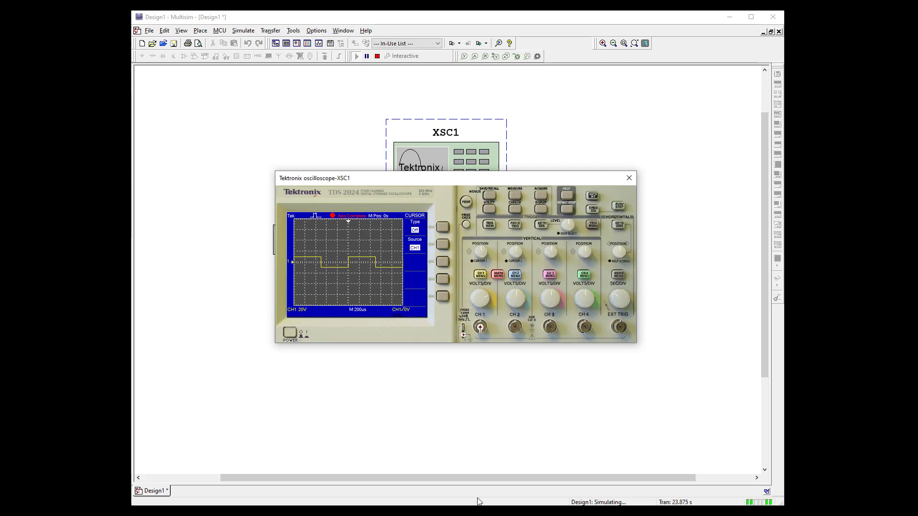